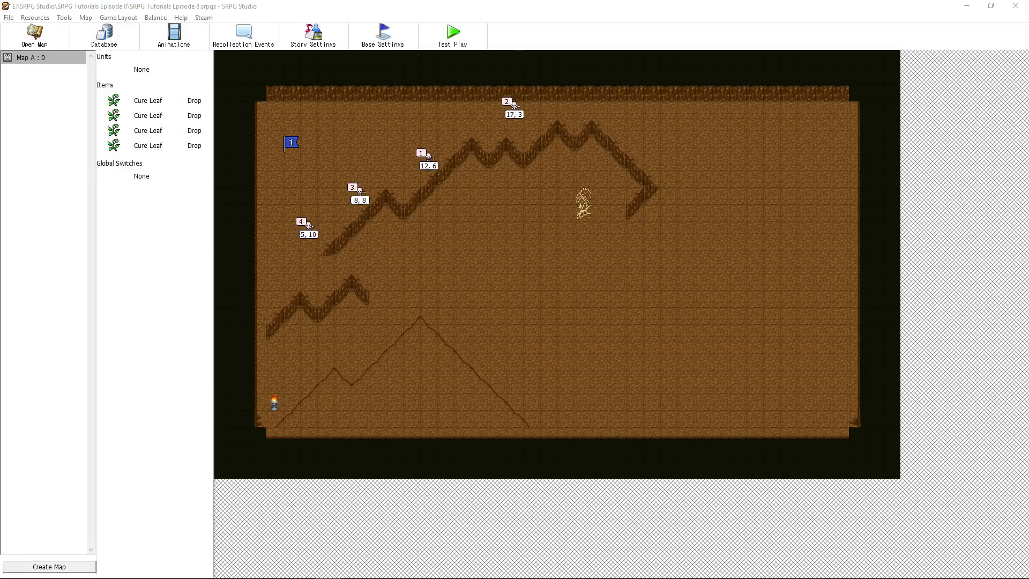
# Open Map A's event settings and view the first Drift → Skellyman talk event
pyautogui.doubleClick(46, 58)
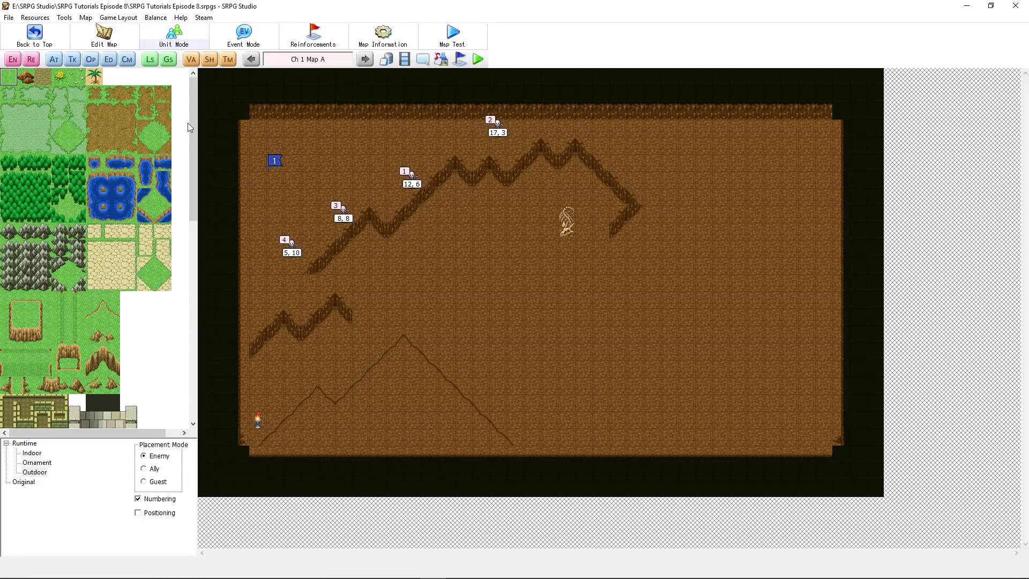
pyautogui.click(93, 59)
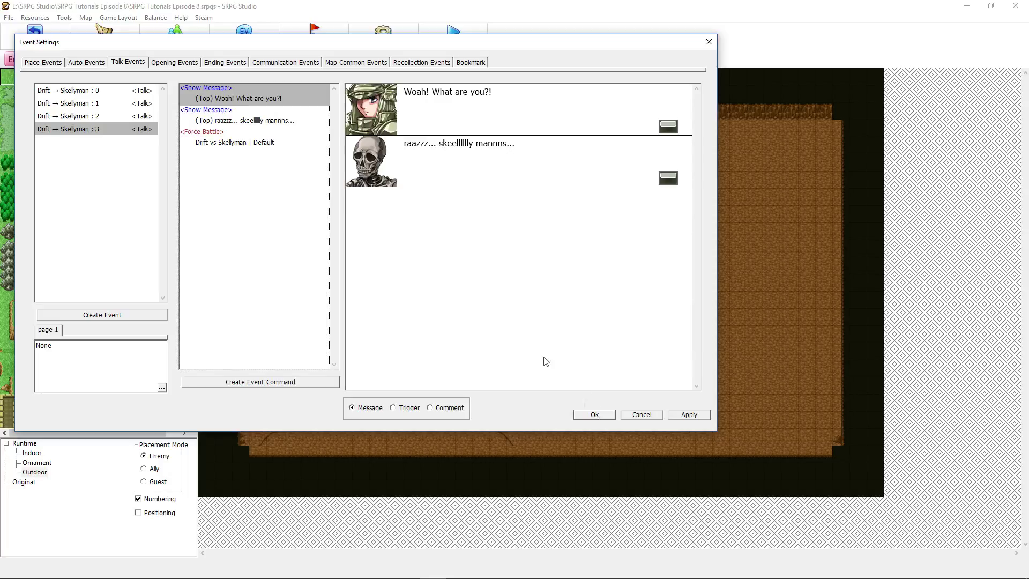
pyautogui.click(101, 91)
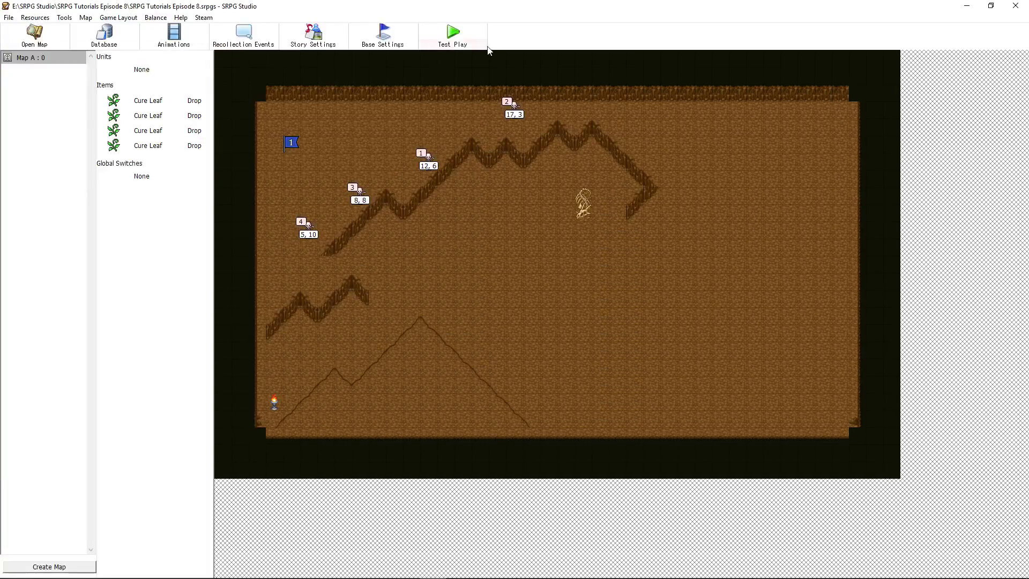
# Start a new-game test play and read through the intro narration and Drift's opening lines
pyautogui.click(459, 36)
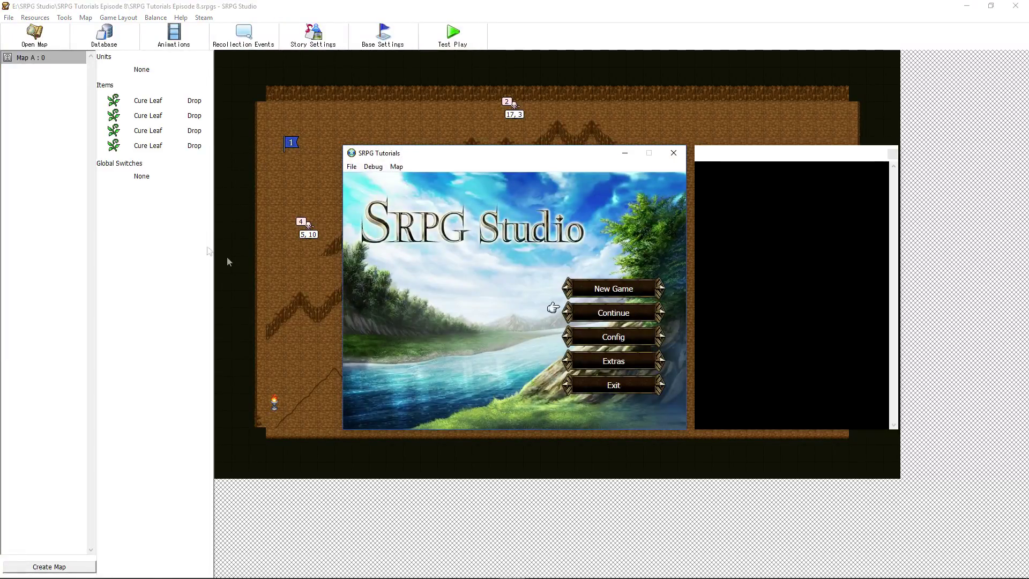
pyautogui.click(618, 293)
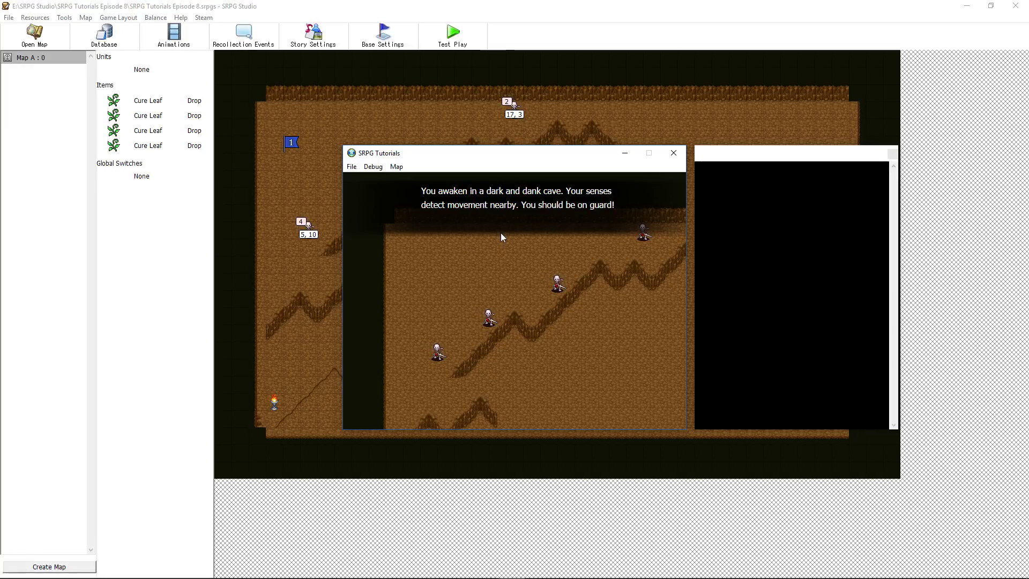
pyautogui.click(516, 239)
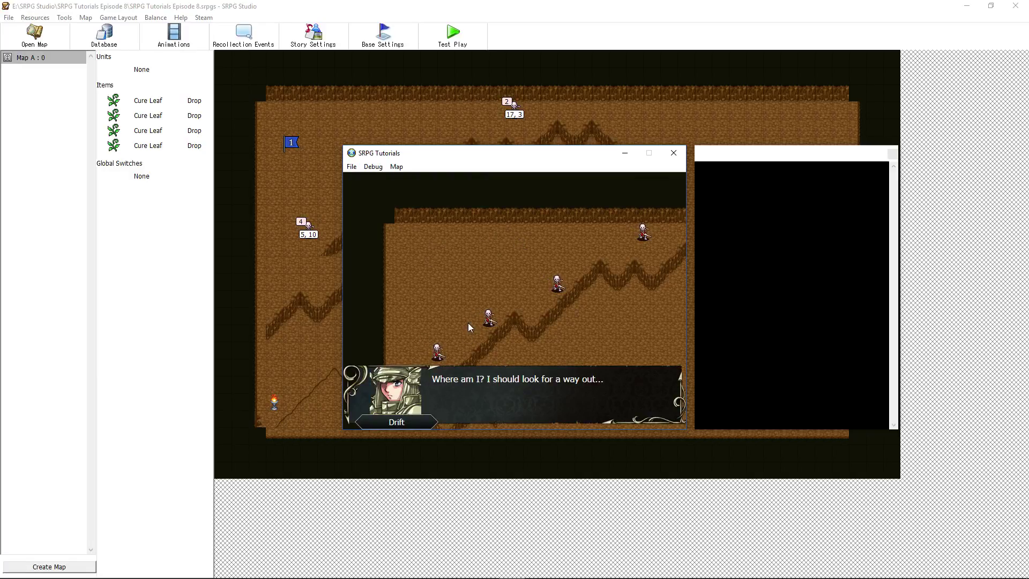
pyautogui.click(487, 295)
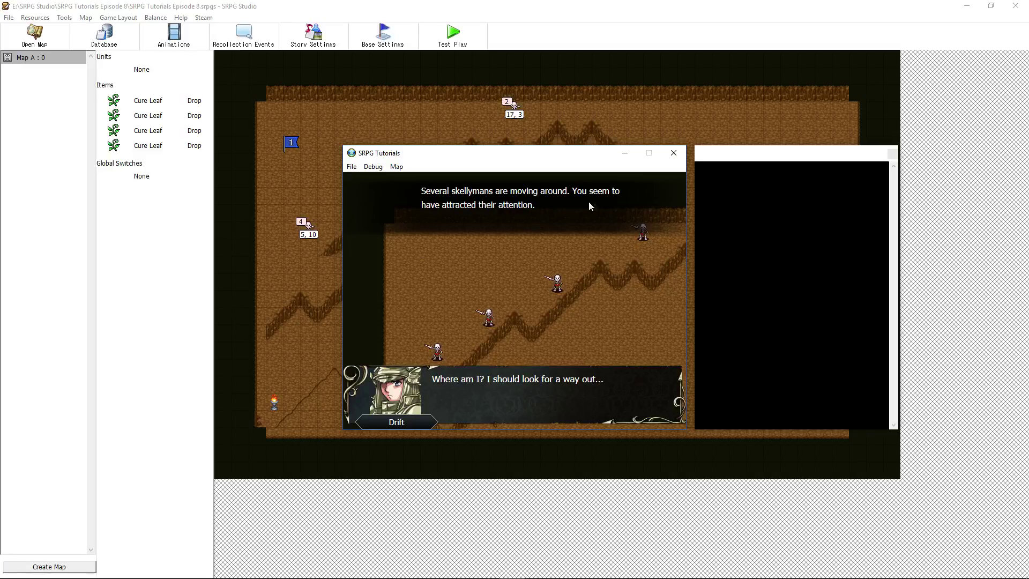
pyautogui.click(520, 267)
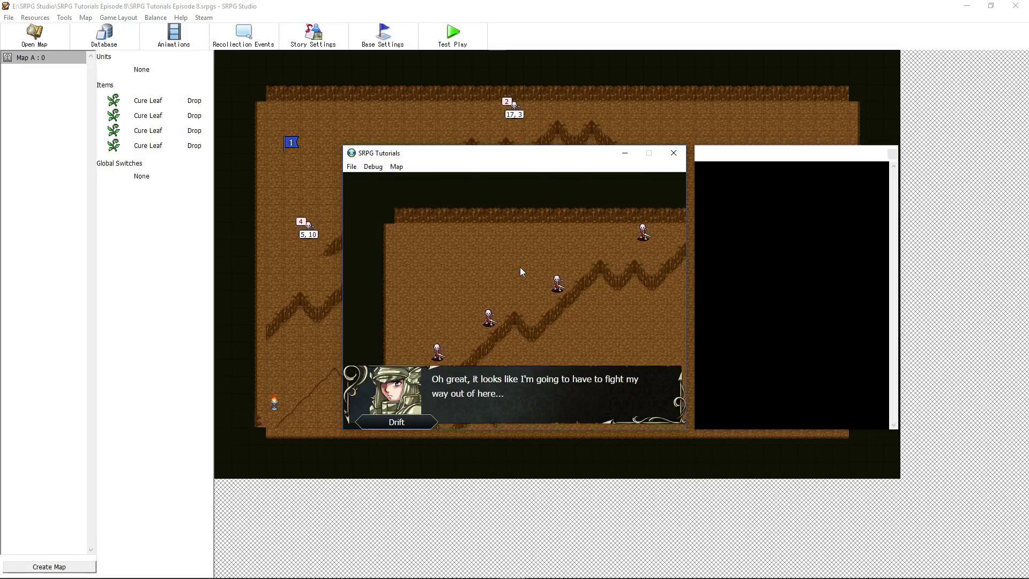
pyautogui.click(520, 275)
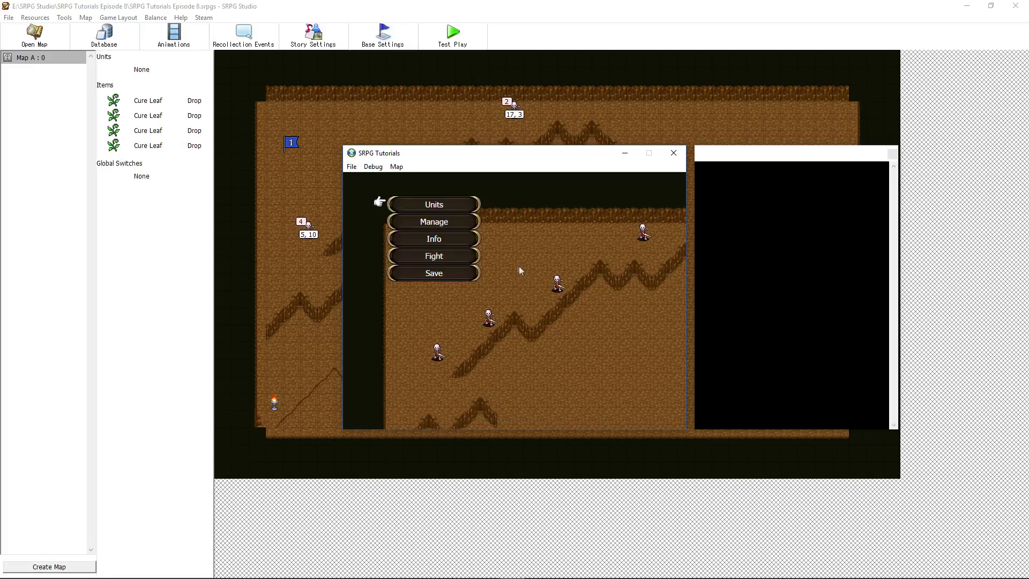
# Begin the chapter with Fight and move Drift next to a skeleton
pyautogui.click(443, 259)
pyautogui.click(443, 258)
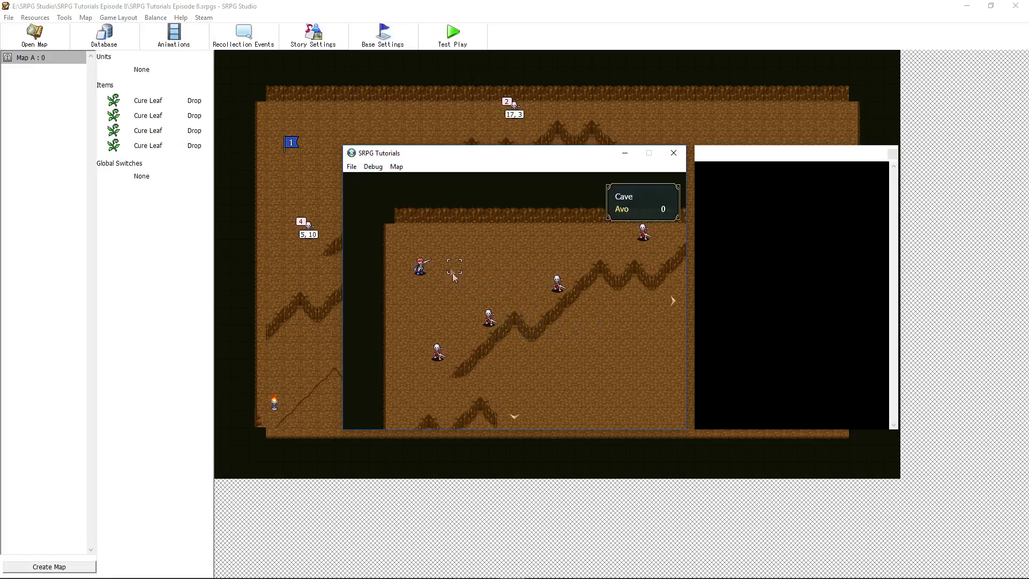
pyautogui.click(428, 276)
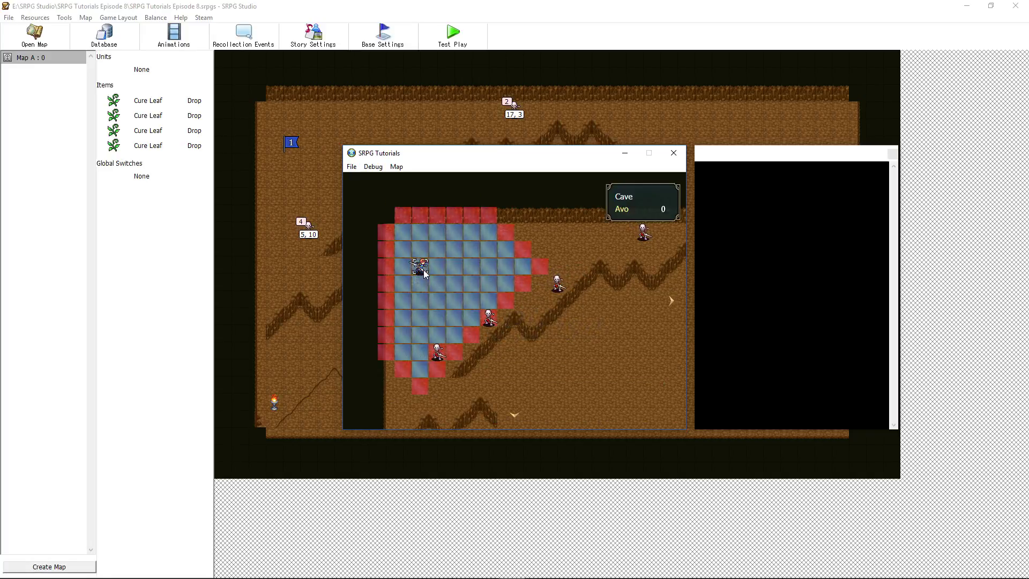
pyautogui.click(424, 358)
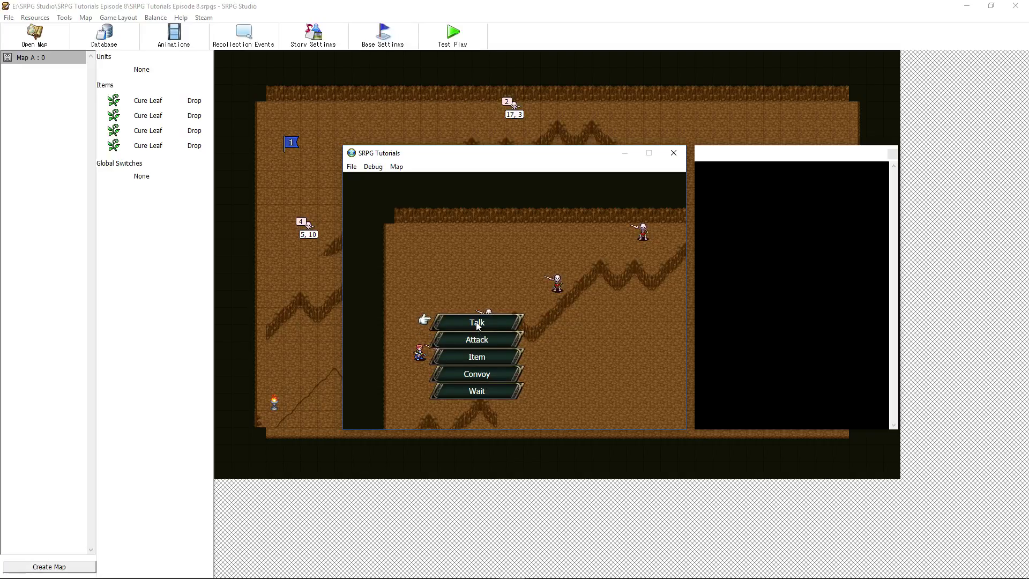
# Have Drift talk to the Skellyman and play through the conversation and forced battle
pyautogui.click(478, 323)
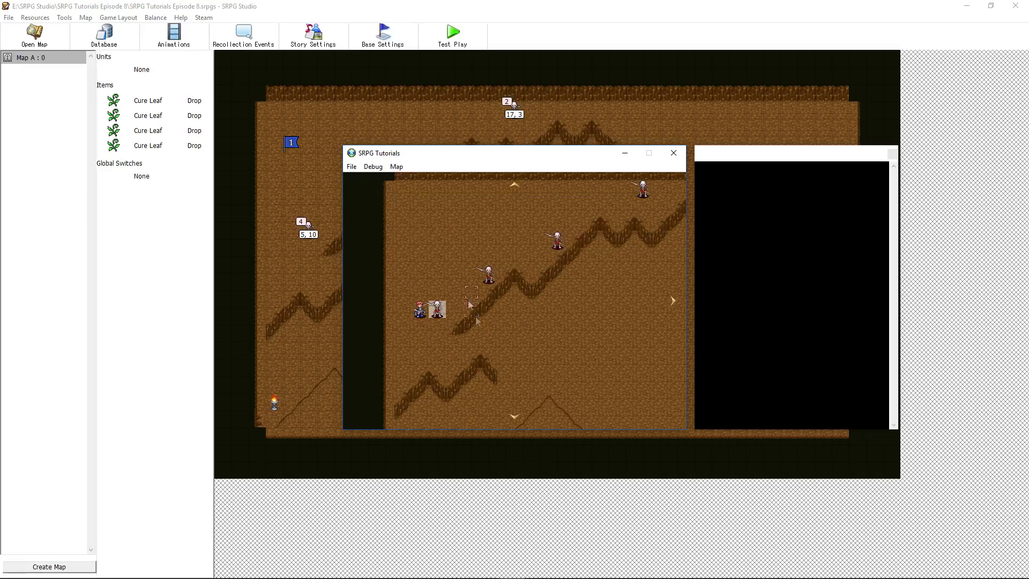
pyautogui.click(437, 315)
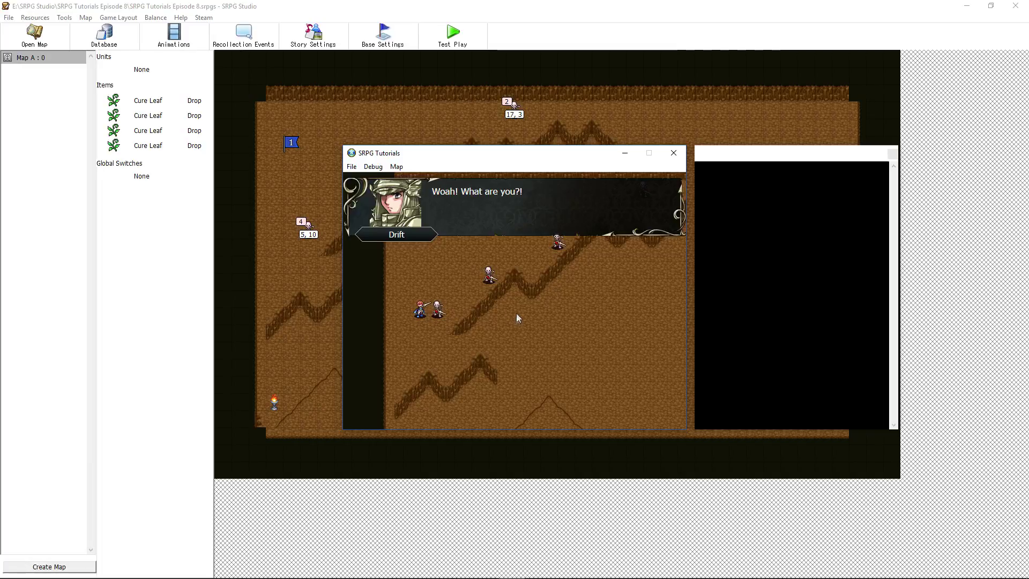
pyautogui.click(474, 259)
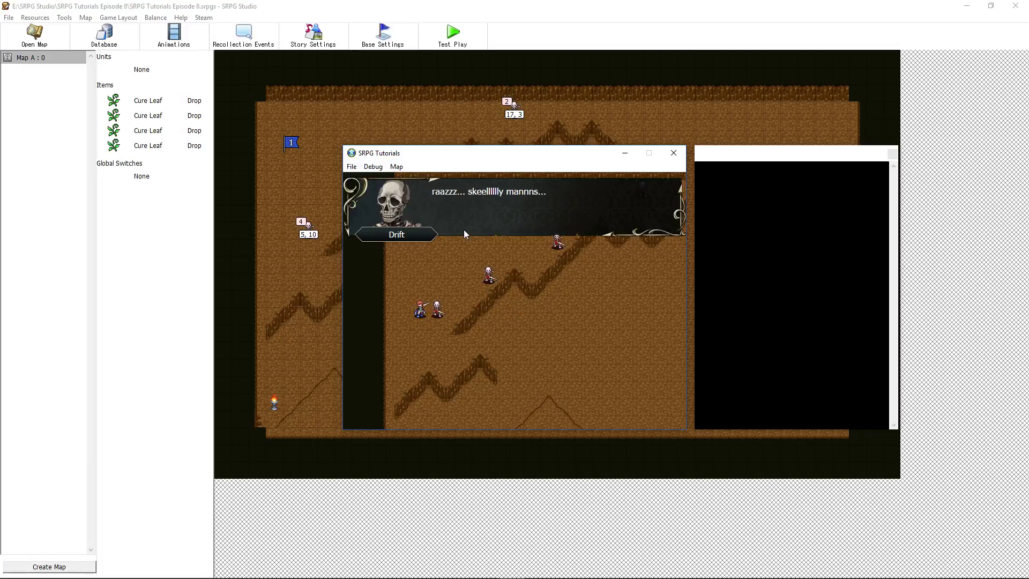
pyautogui.click(475, 288)
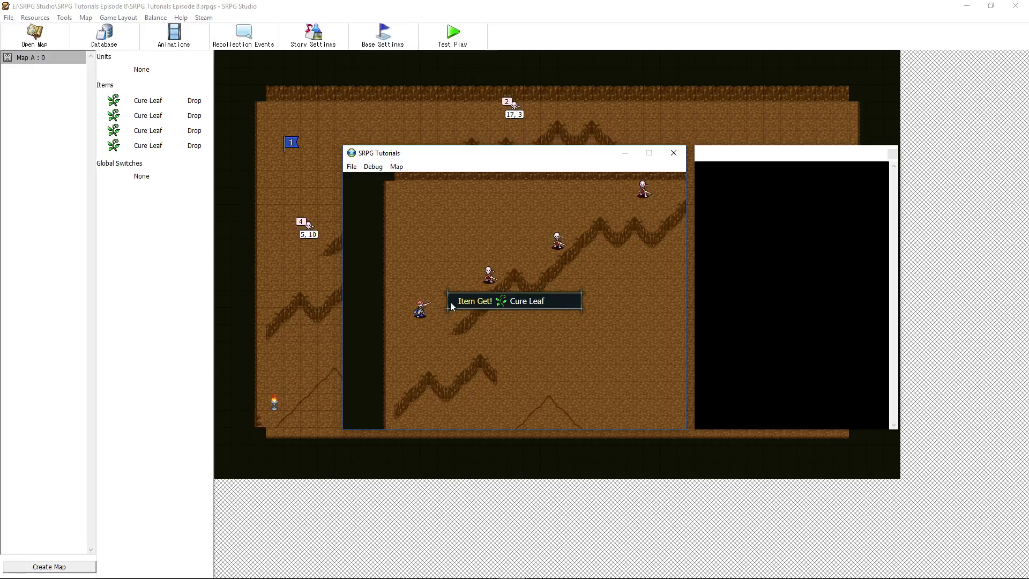
# Dismiss the Cure Leaf message and end the player's turn
pyautogui.click(499, 326)
pyautogui.click(449, 291)
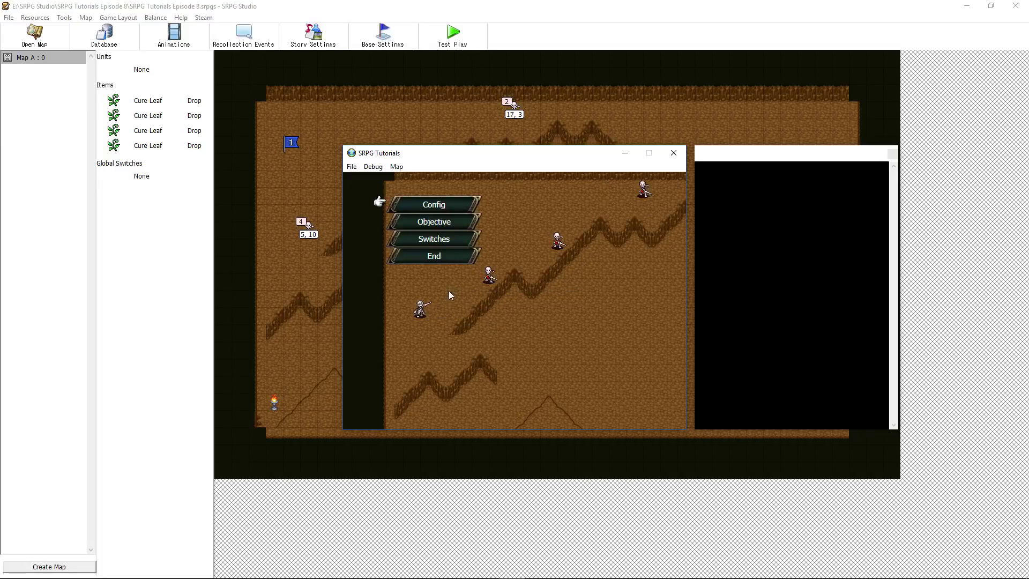
pyautogui.click(437, 256)
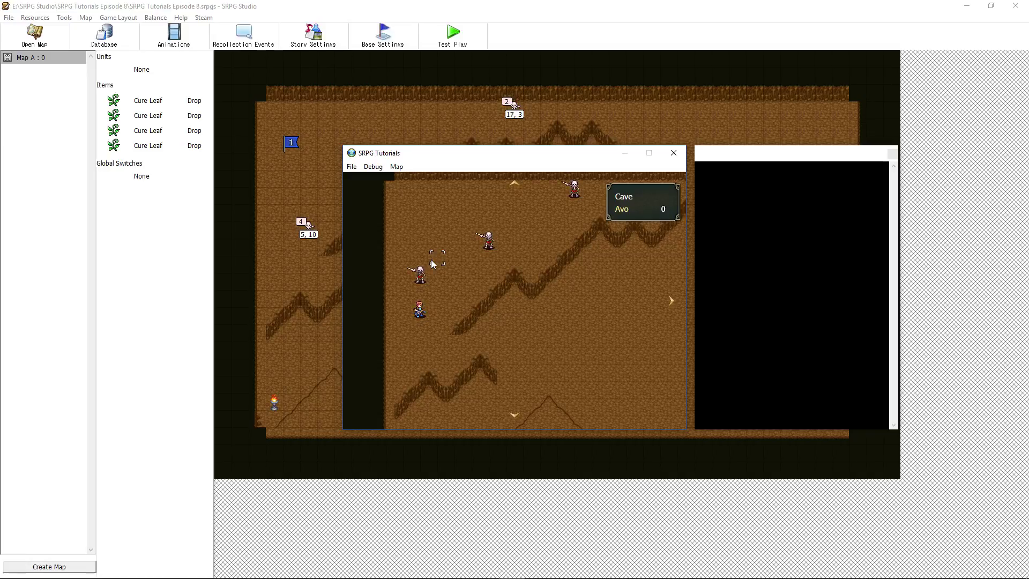
# Move Drift beside another Skellyman and defeat it with the Short Sword
pyautogui.click(421, 310)
pyautogui.click(421, 292)
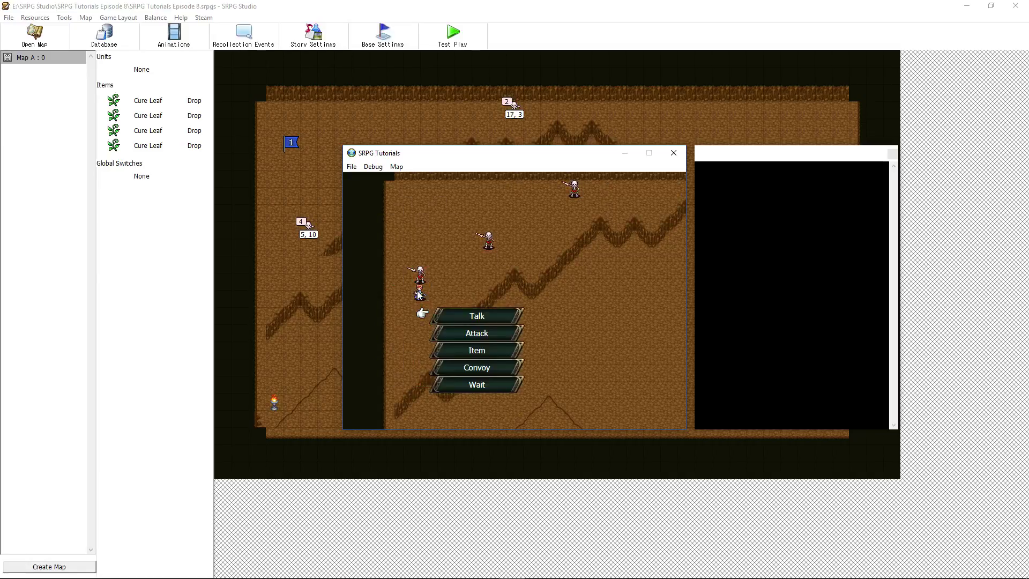
pyautogui.click(477, 334)
pyautogui.click(461, 225)
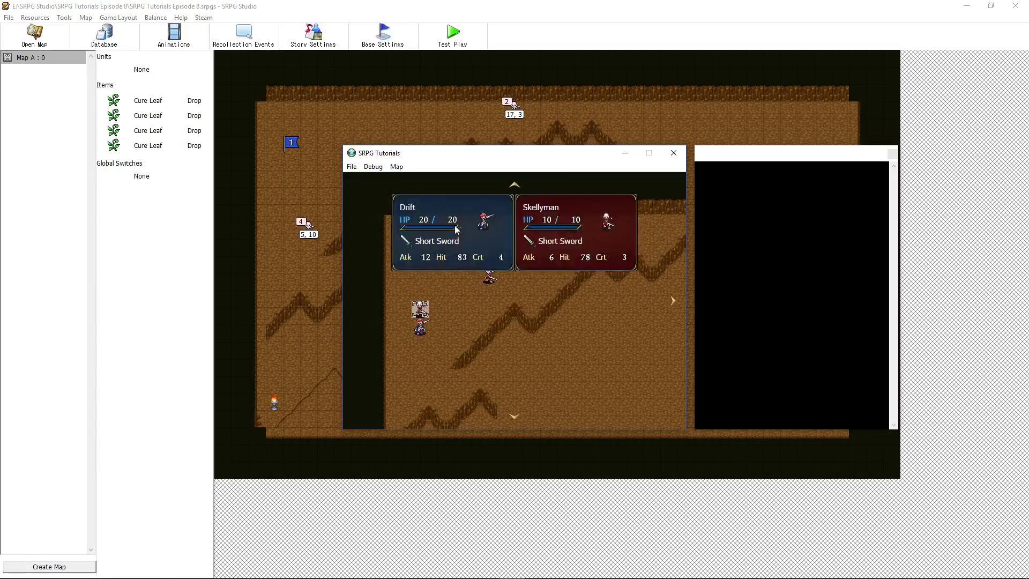
pyautogui.click(483, 290)
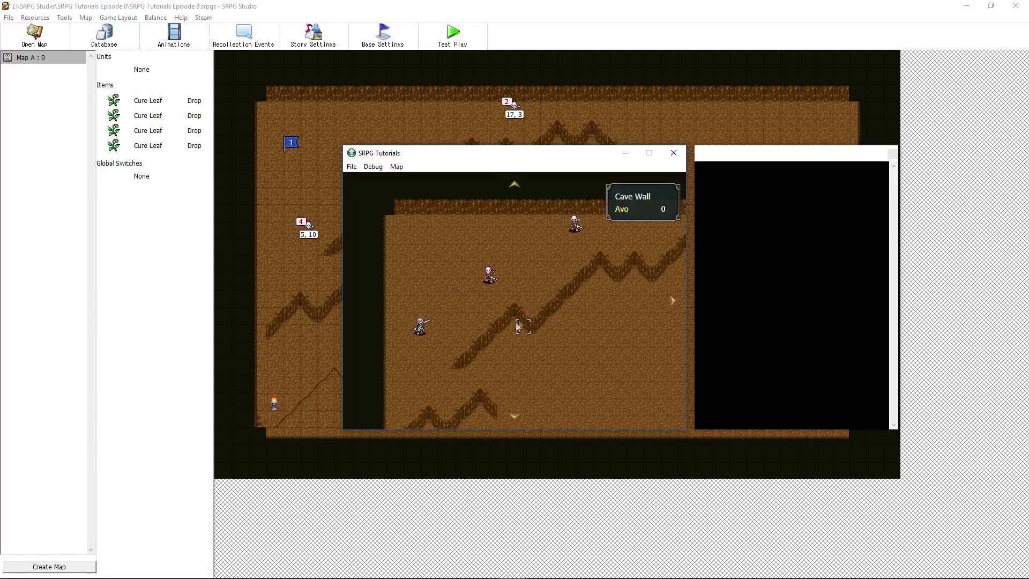
pyautogui.click(483, 300)
# Next turn, have Drift talk to a third skeleton and win the forced battle
pyautogui.click(439, 256)
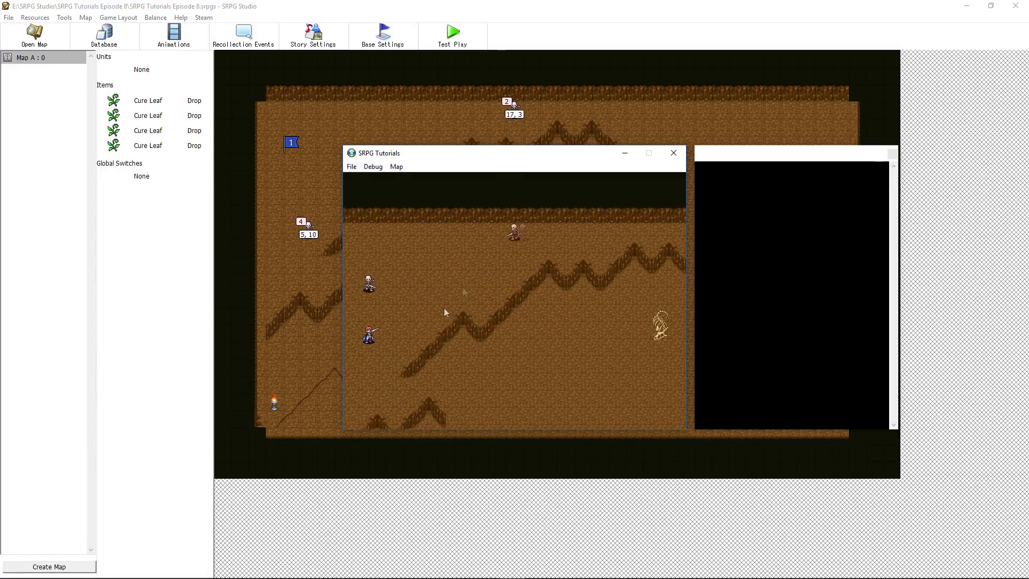
pyautogui.click(421, 307)
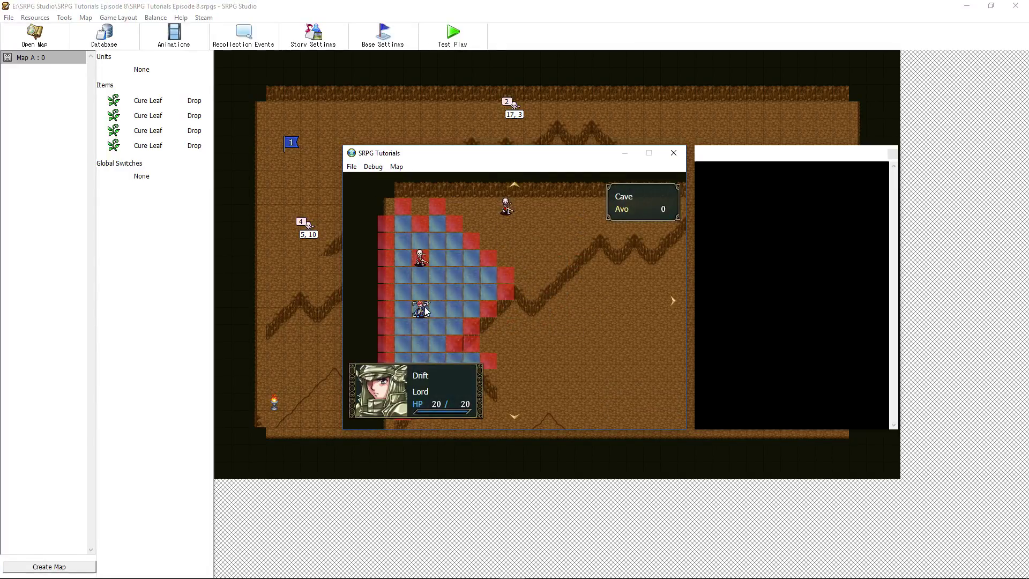
pyautogui.click(427, 277)
pyautogui.click(485, 300)
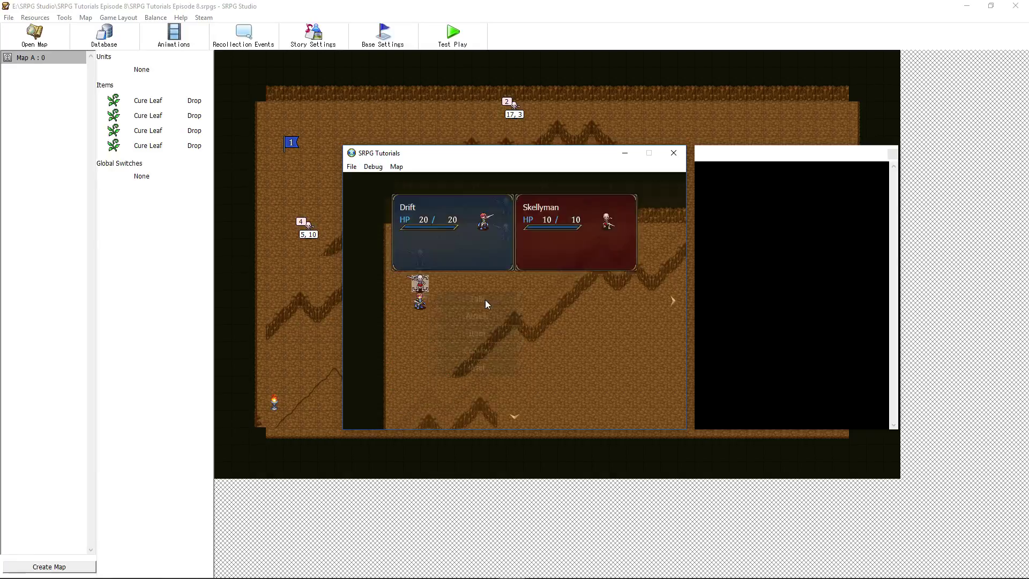
pyautogui.click(419, 283)
pyautogui.click(501, 236)
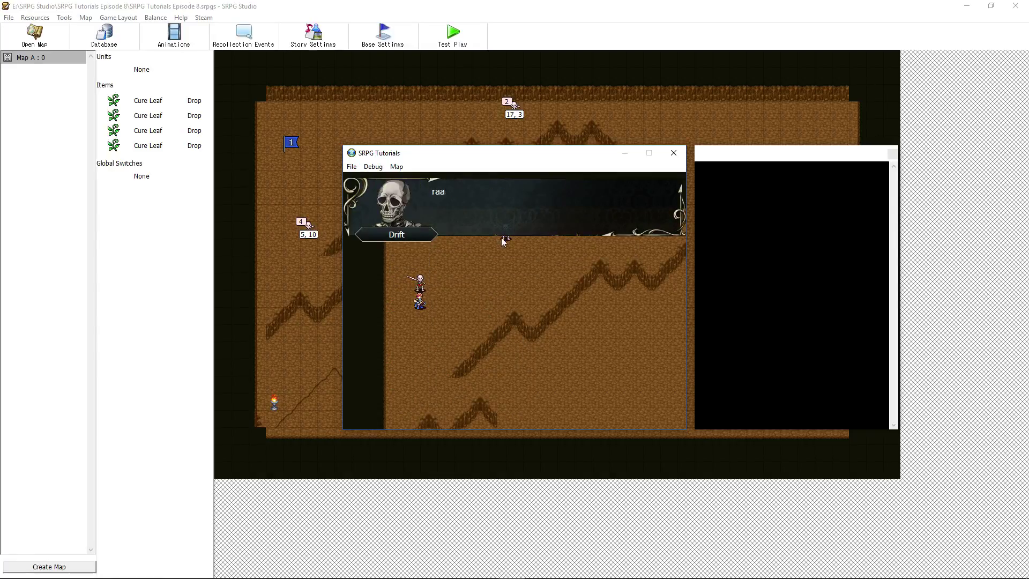
pyautogui.click(486, 233)
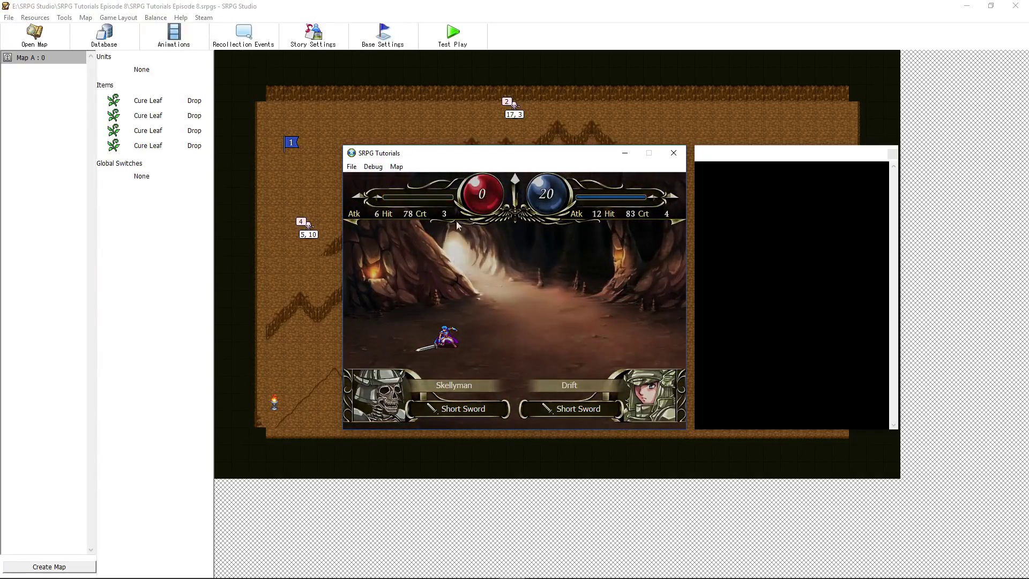
pyautogui.click(468, 303)
# End the turn, then move Drift next to the last skeleton
pyautogui.click(421, 300)
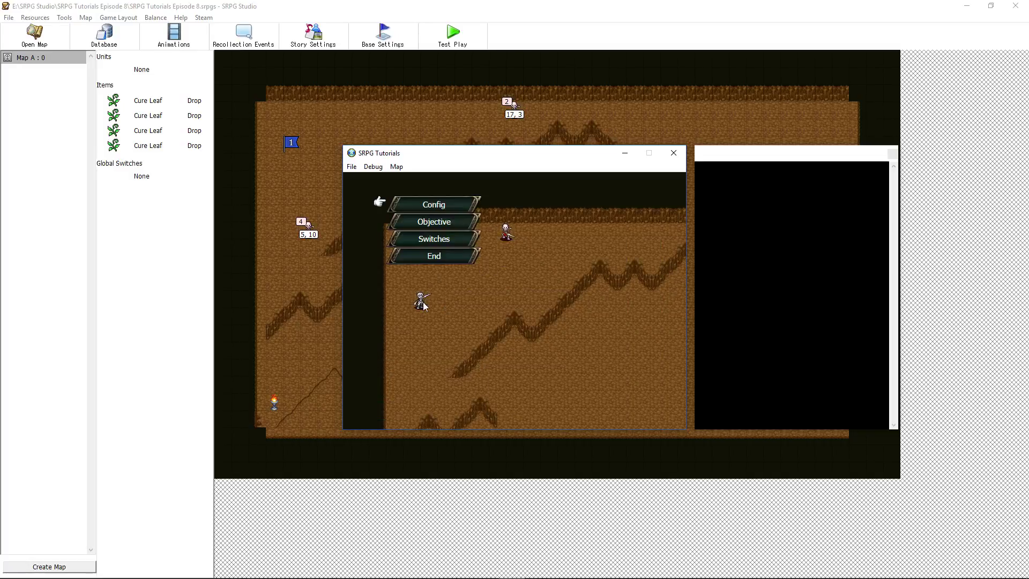
pyautogui.click(441, 257)
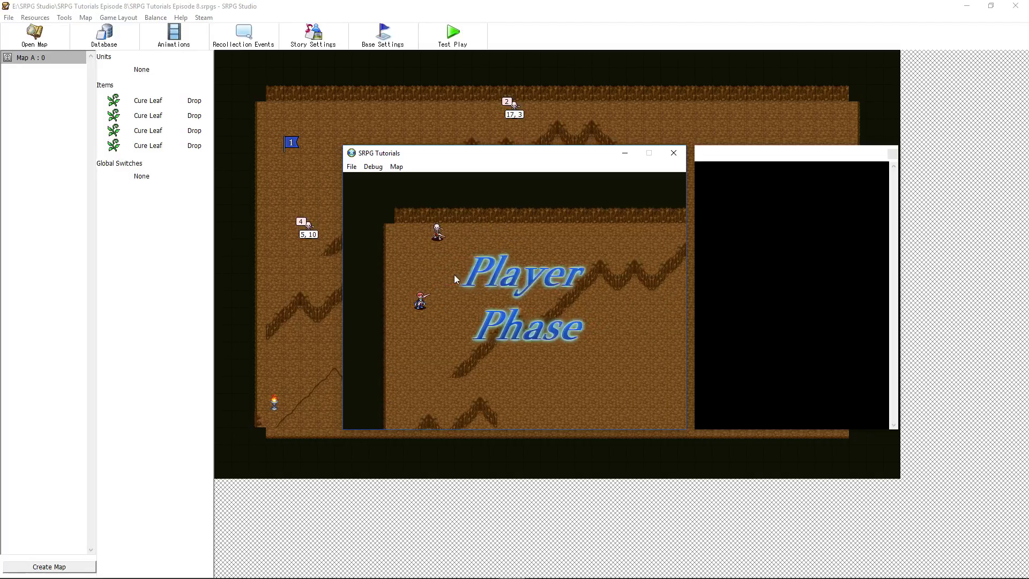
pyautogui.click(423, 305)
pyautogui.click(420, 232)
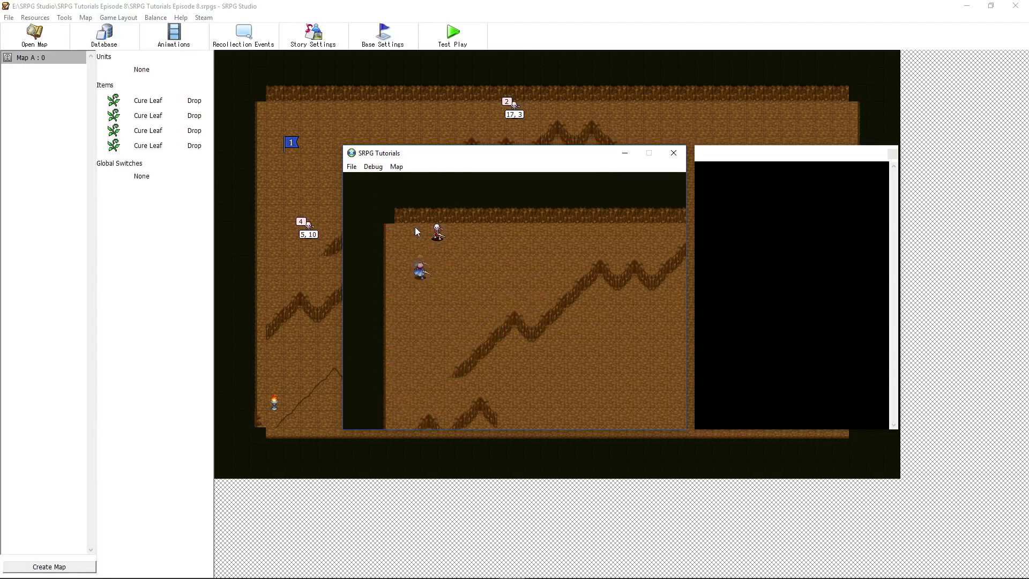
# Attack the Skellyman, win through the pre-battle dialogue, level up and collect the Cure Leaf
pyautogui.click(468, 262)
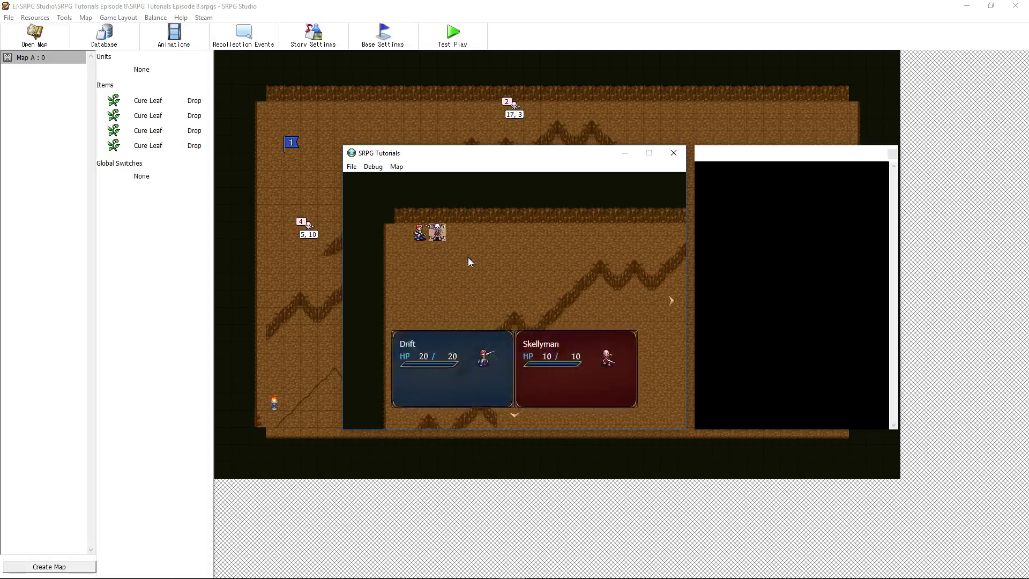
pyautogui.click(434, 228)
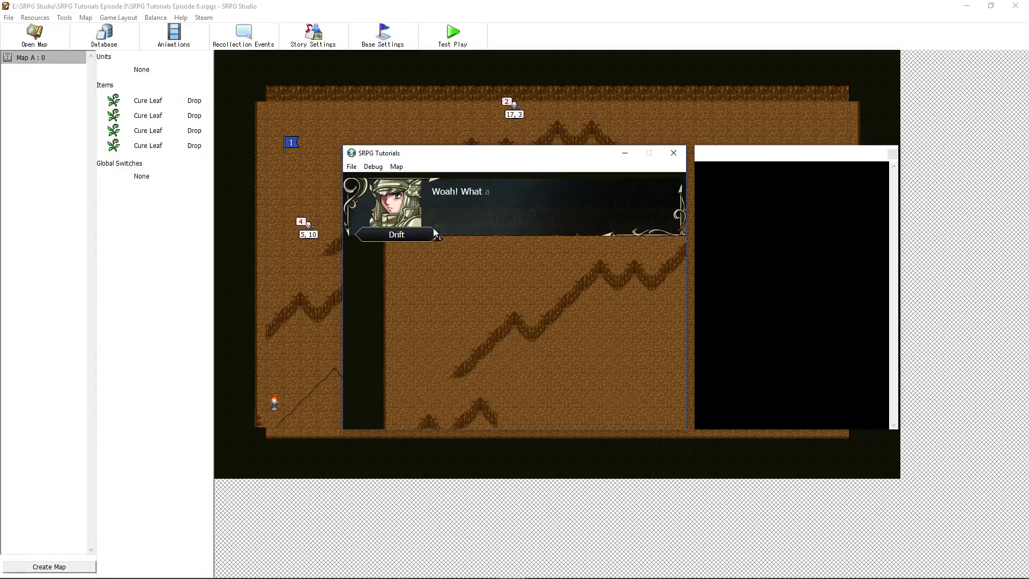
pyautogui.click(477, 253)
pyautogui.click(477, 253)
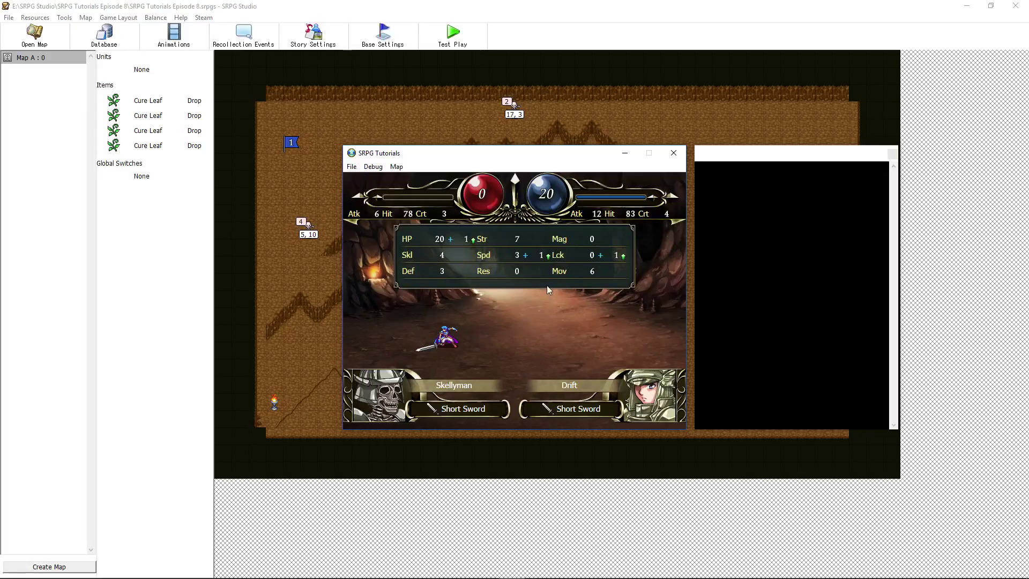
pyautogui.click(538, 313)
pyautogui.click(537, 307)
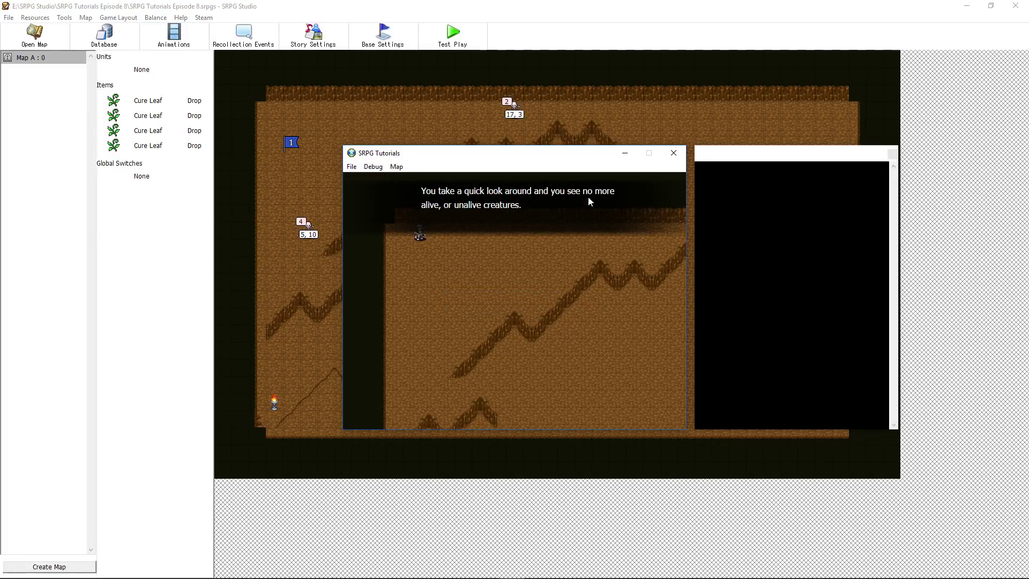
# Finish the closing narration and save the game to File 1
pyautogui.click(487, 256)
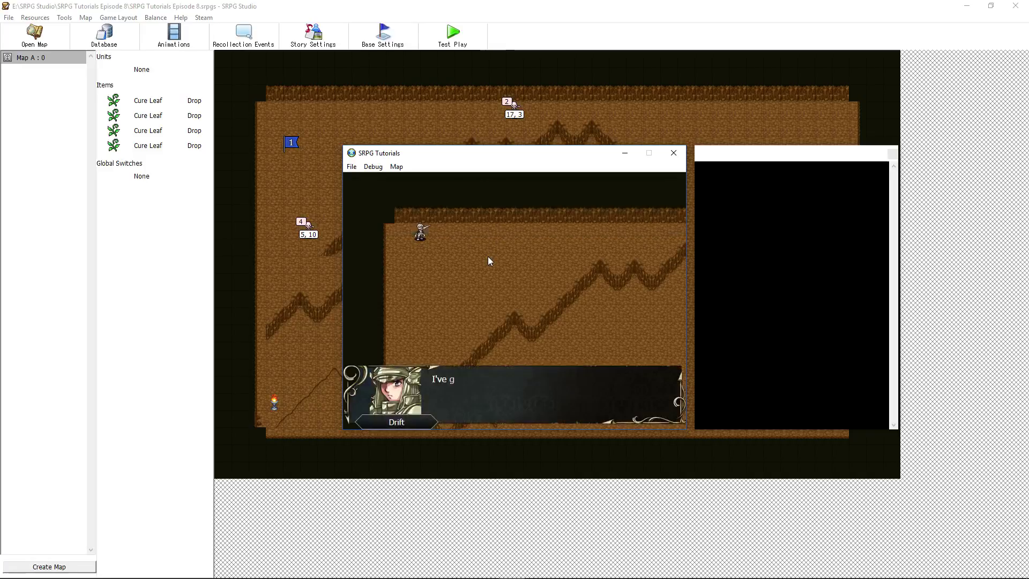
pyautogui.click(492, 265)
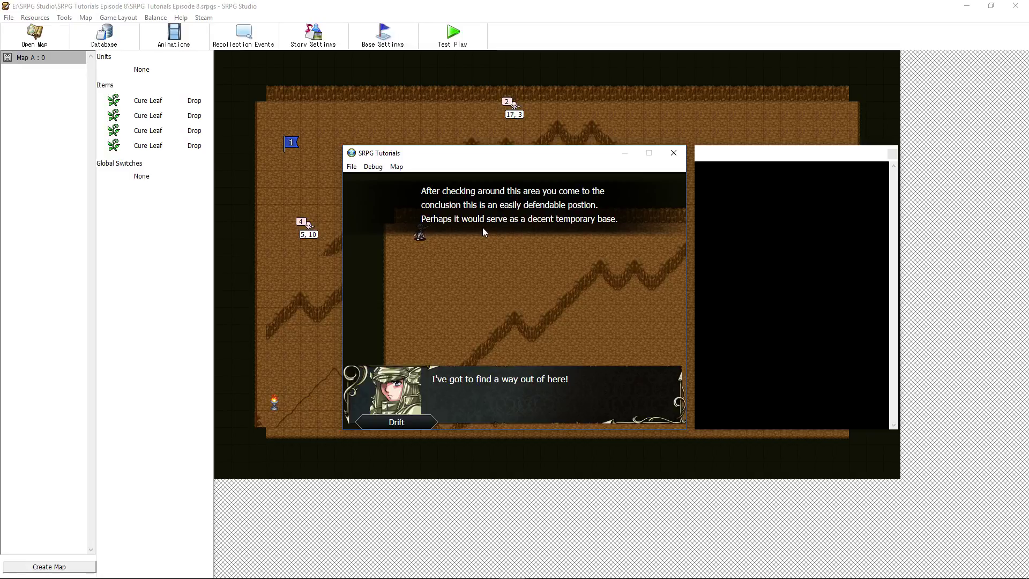
pyautogui.click(510, 248)
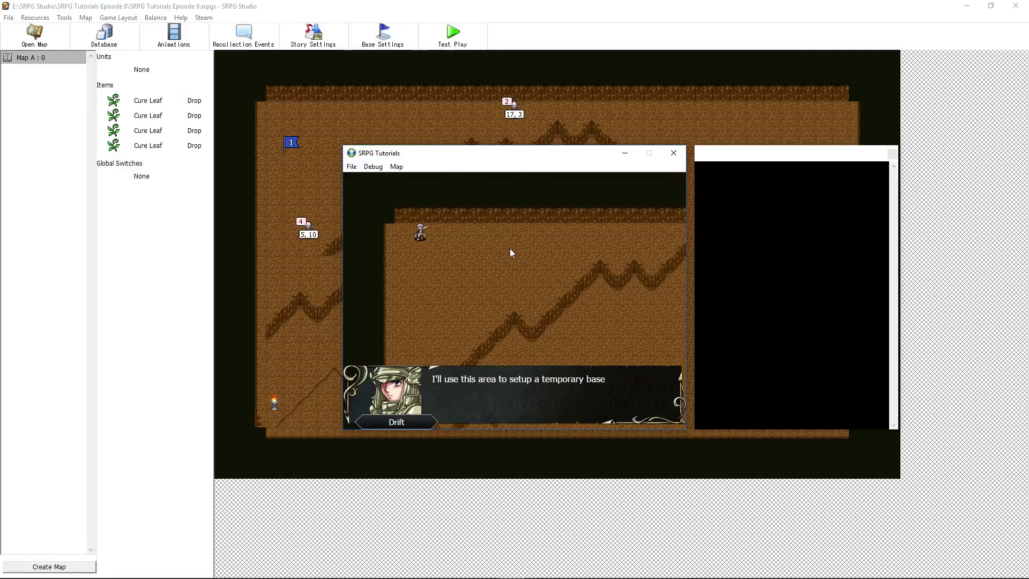
pyautogui.click(511, 248)
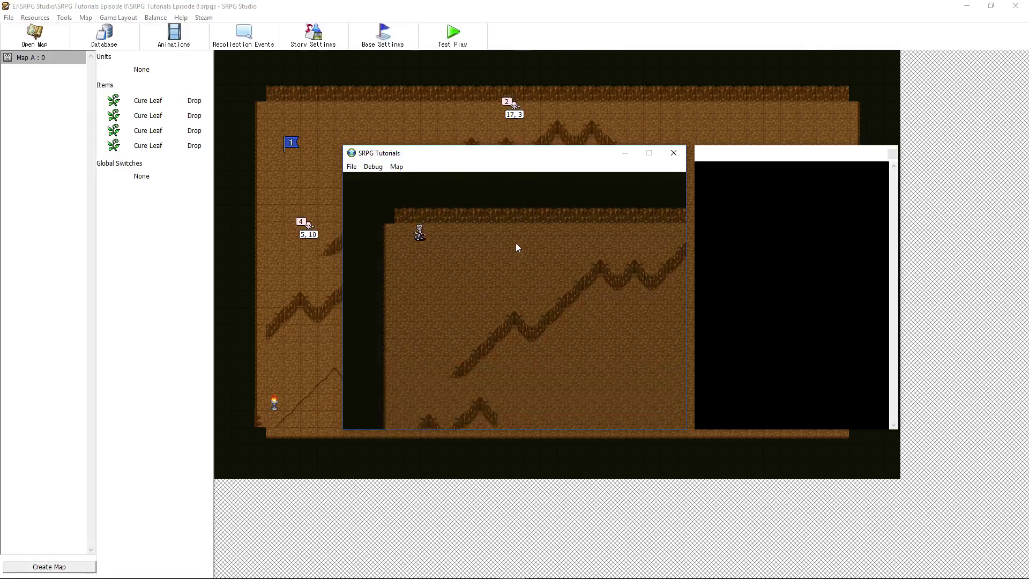
pyautogui.click(489, 282)
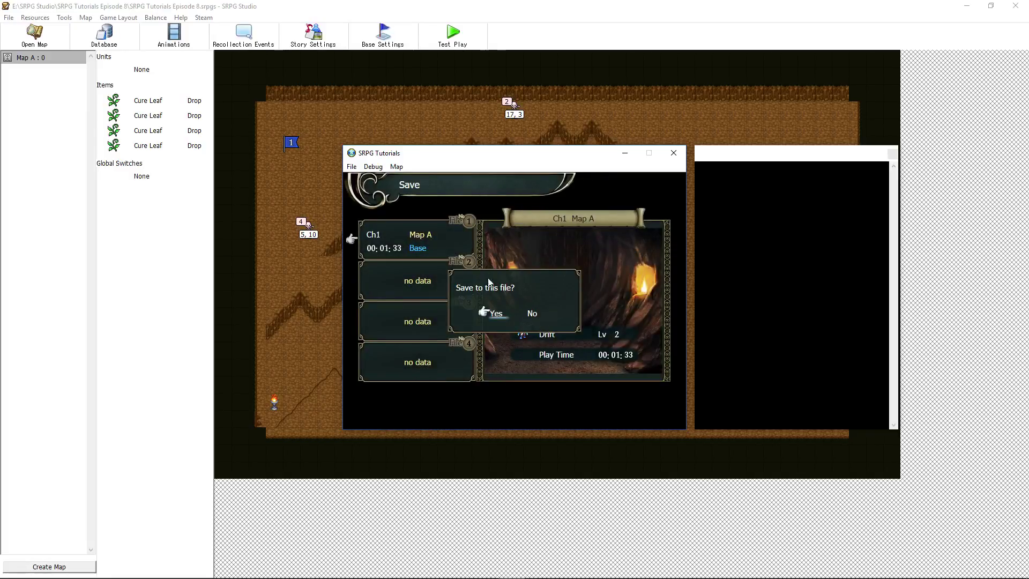
pyautogui.click(496, 314)
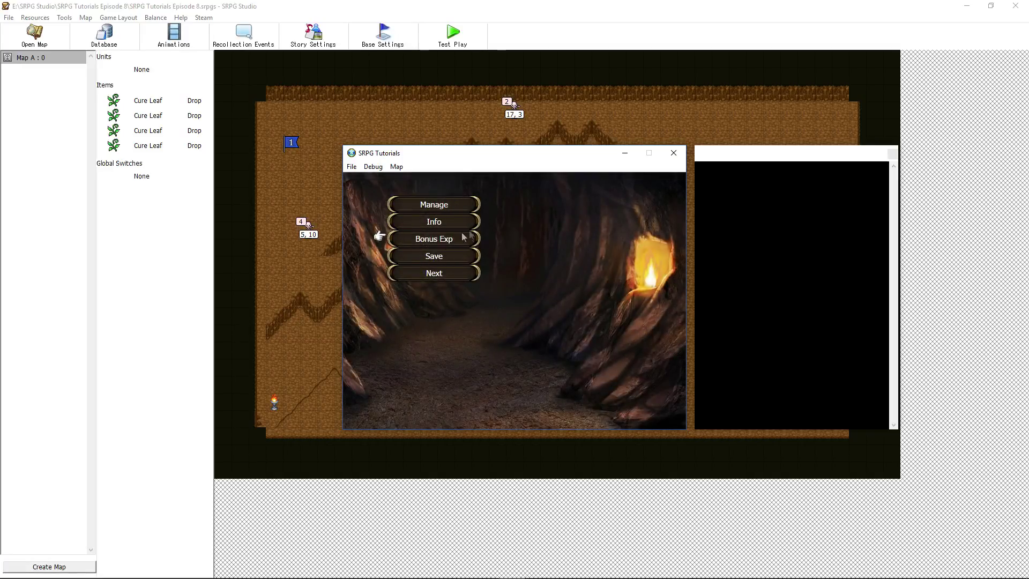
# Close the test play, reopen Map A and review the Drift → Skellyman talk events 0–3
pyautogui.click(673, 153)
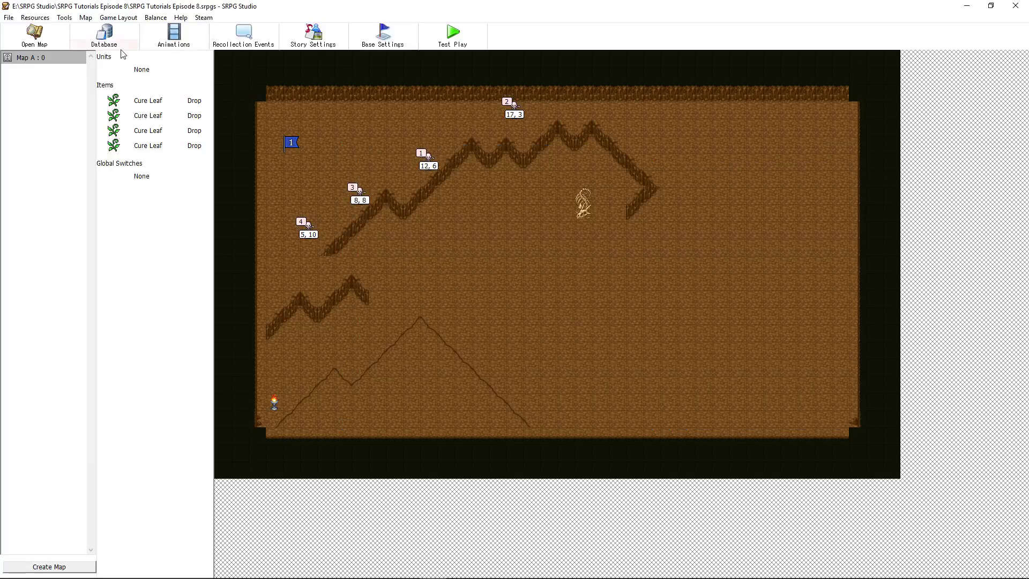
pyautogui.doubleClick(37, 57)
pyautogui.click(75, 59)
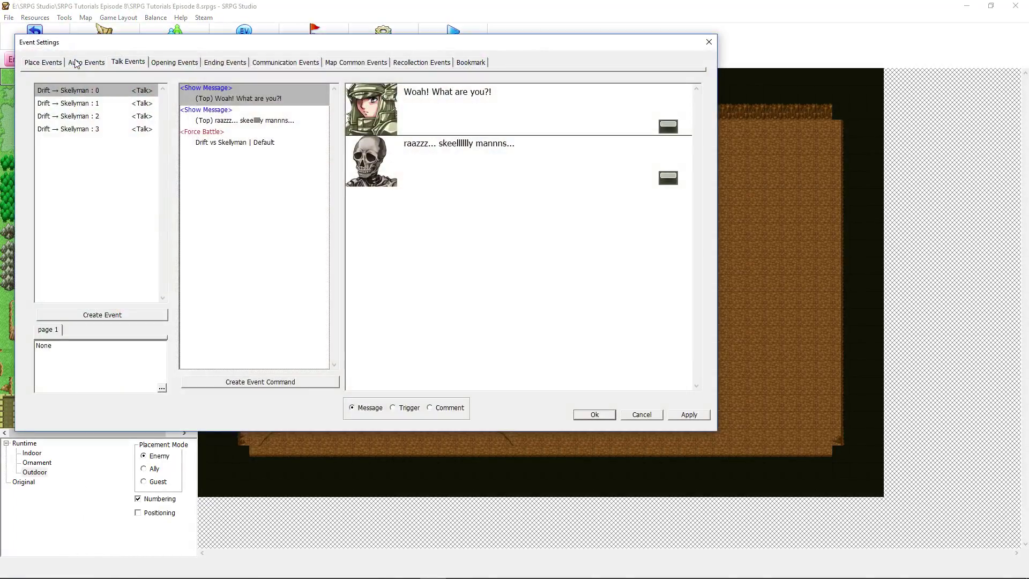
pyautogui.click(120, 103)
pyautogui.click(118, 116)
pyautogui.click(118, 130)
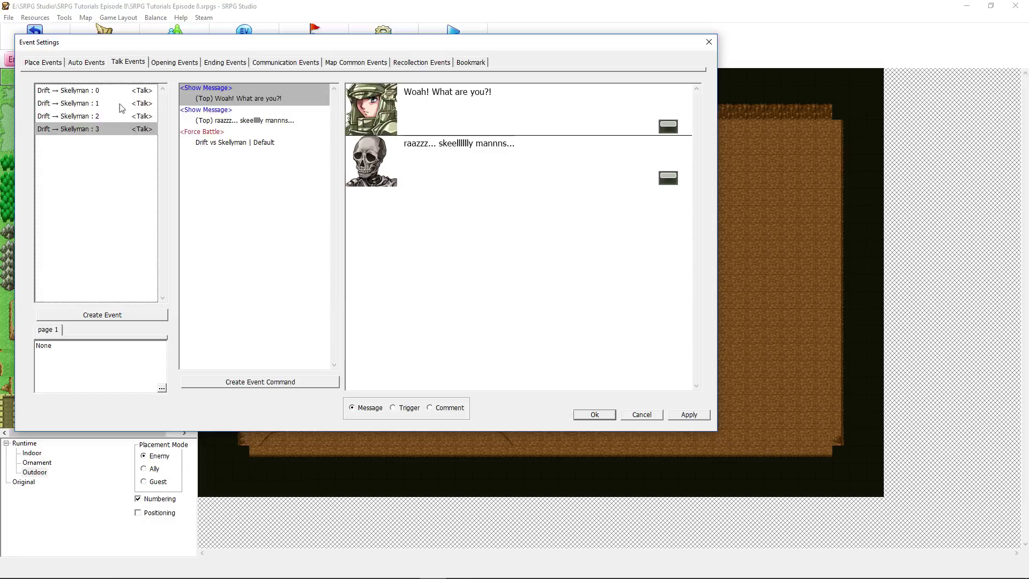
pyautogui.click(128, 90)
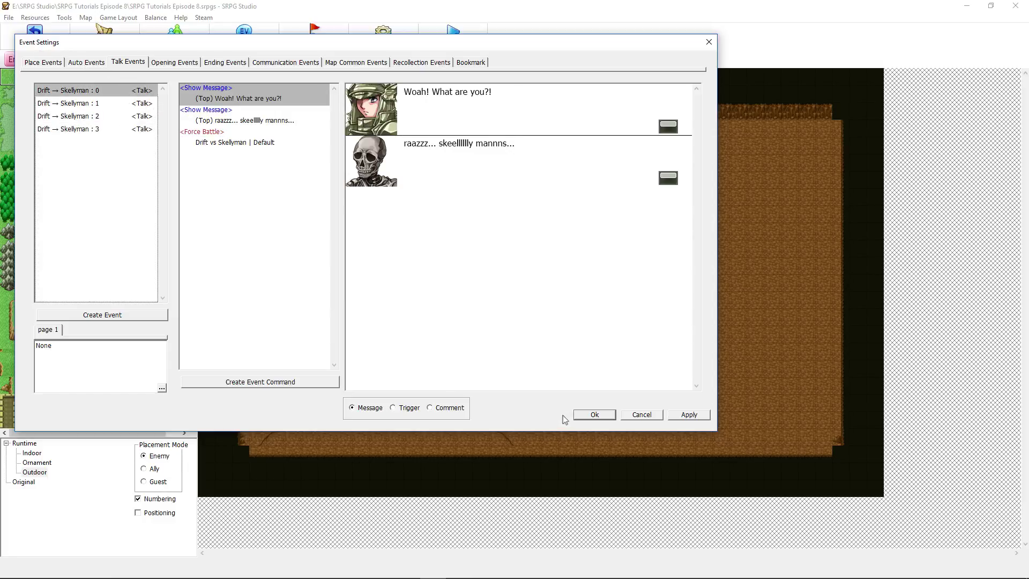
pyautogui.click(594, 414)
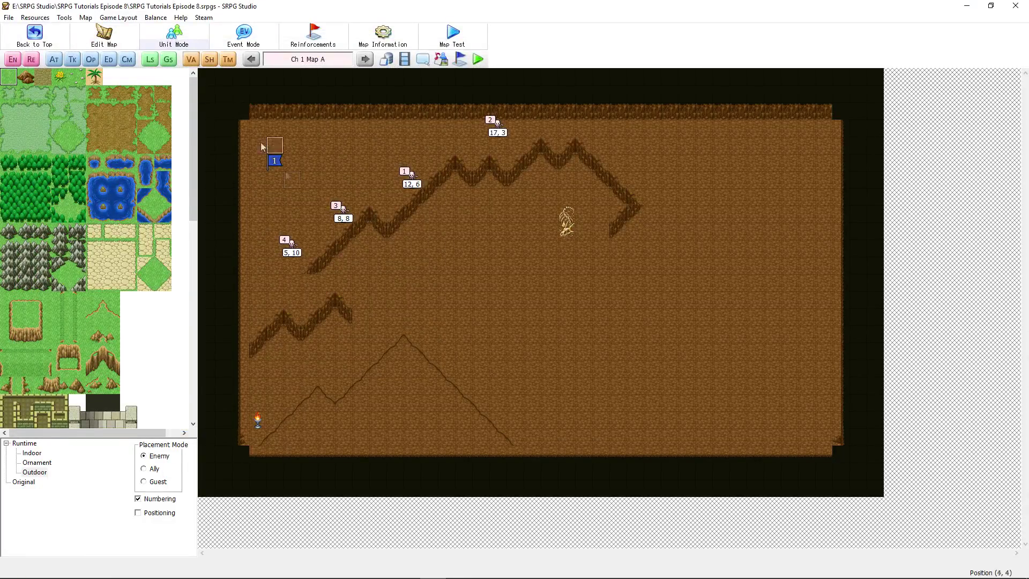
pyautogui.doubleClick(342, 212)
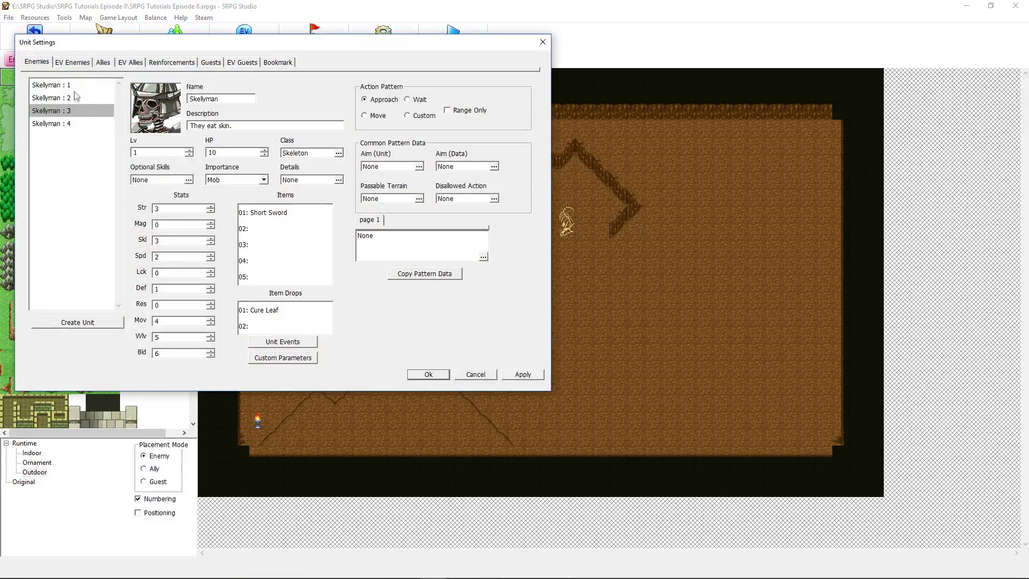
pyautogui.moveTo(74, 84); pyautogui.dragTo(75, 124)
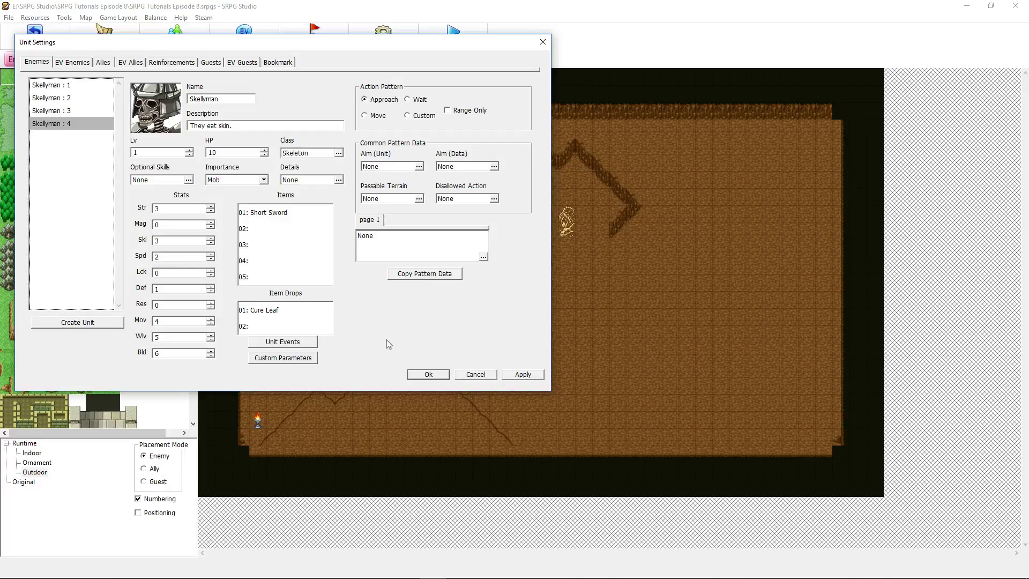
pyautogui.click(428, 374)
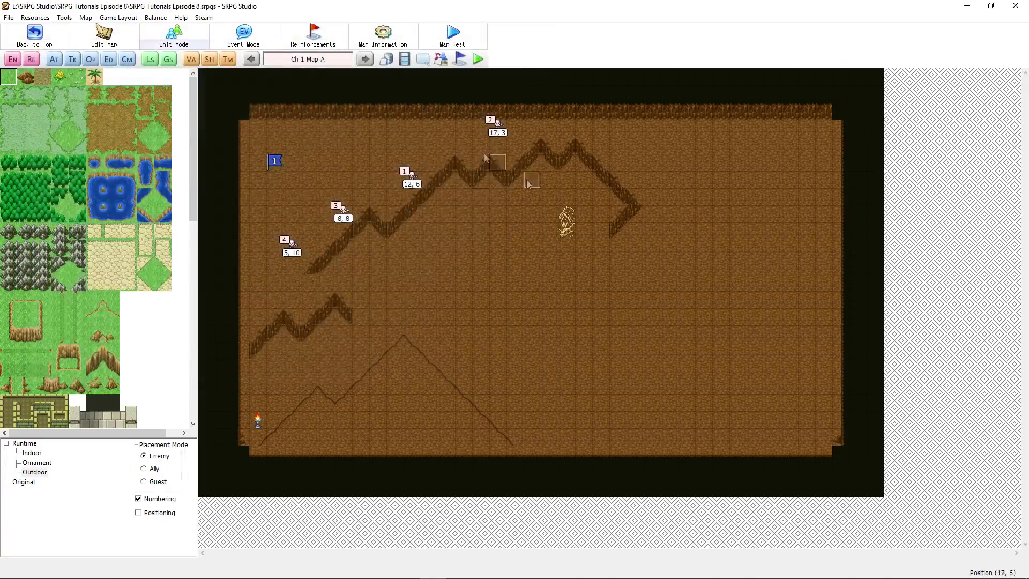
pyautogui.click(75, 63)
# Set the first talk event's destination to Skellyman : 1 with the Talk command string
pyautogui.click(102, 315)
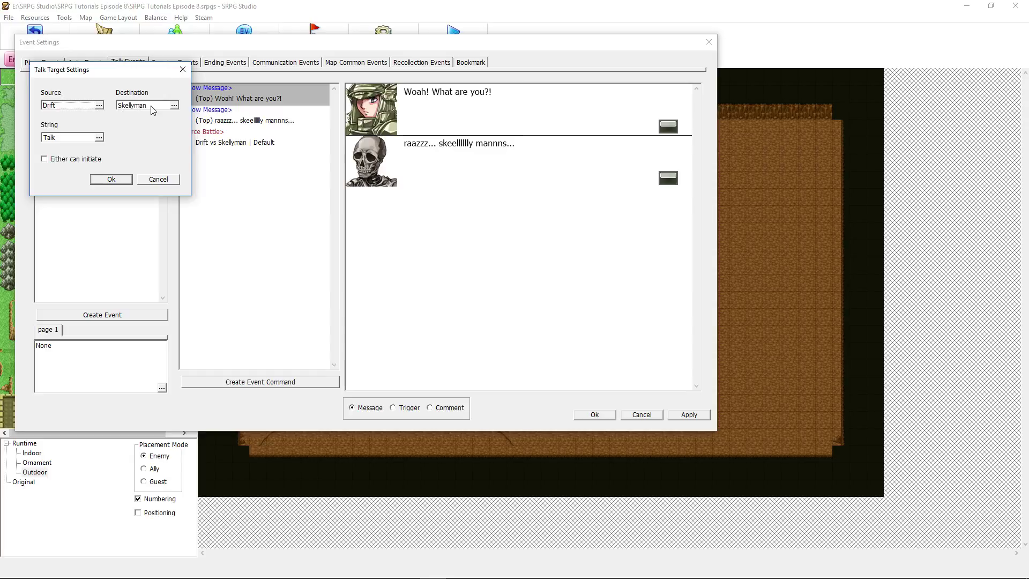
pyautogui.click(175, 105)
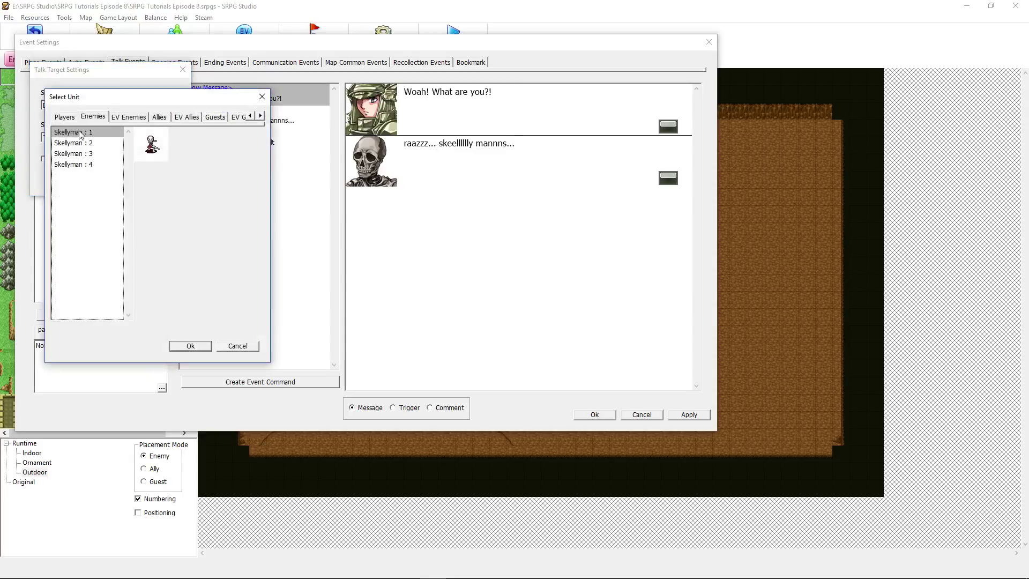
pyautogui.click(189, 346)
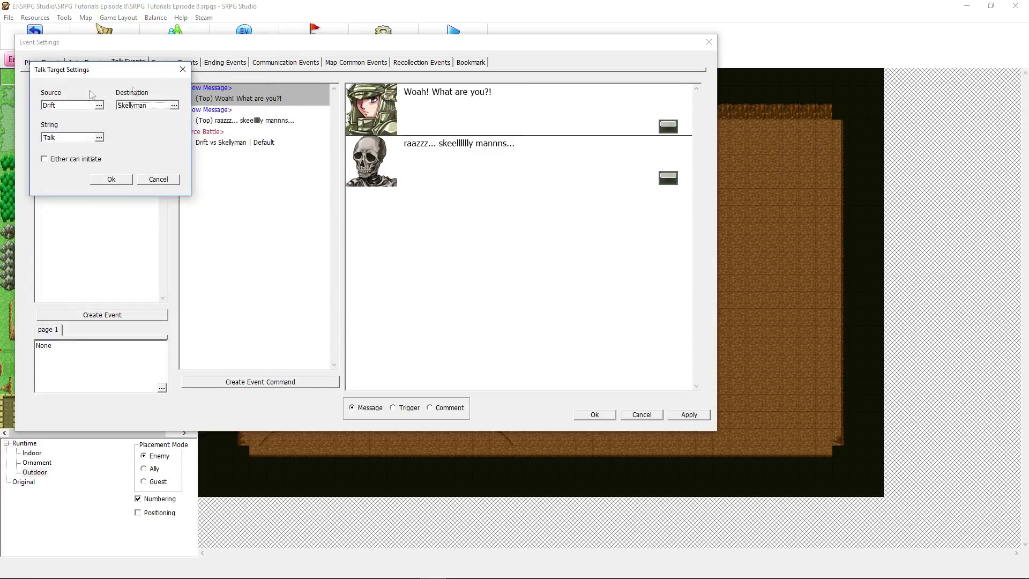
pyautogui.click(99, 138)
pyautogui.click(93, 331)
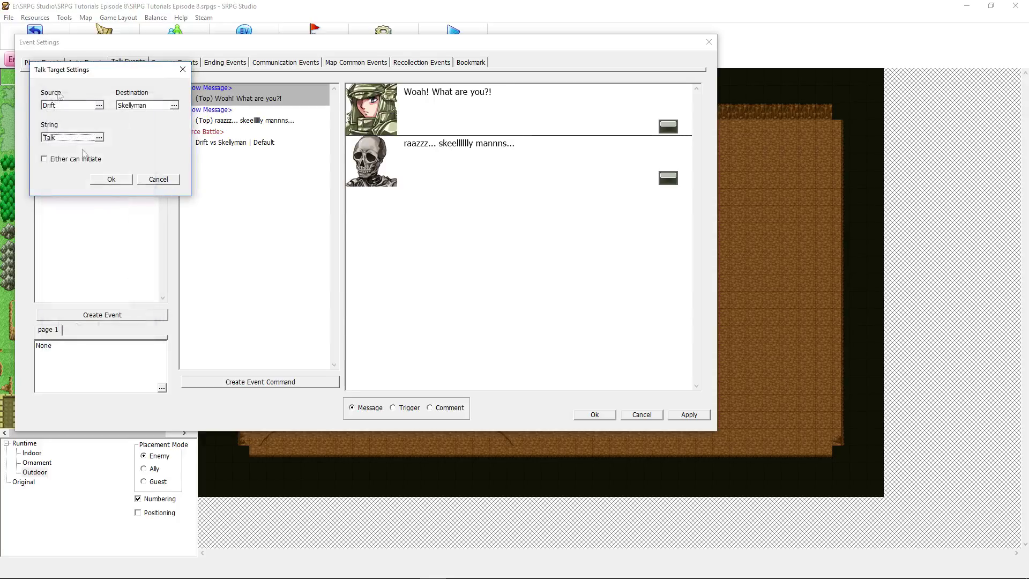
pyautogui.click(111, 180)
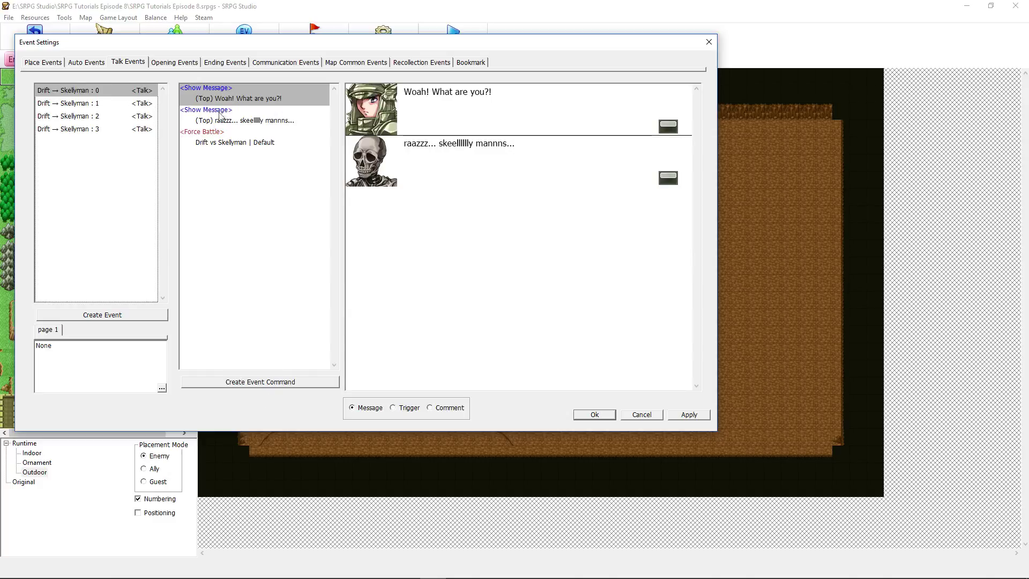
# Add a new Show Message command positioned at the bottom to the first talk event
pyautogui.click(244, 143)
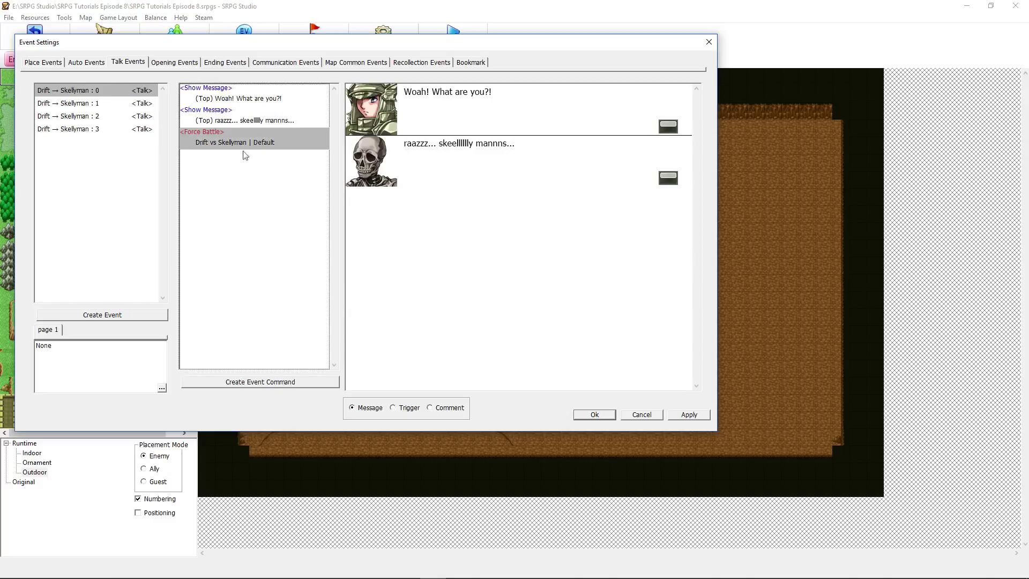
pyautogui.click(262, 379)
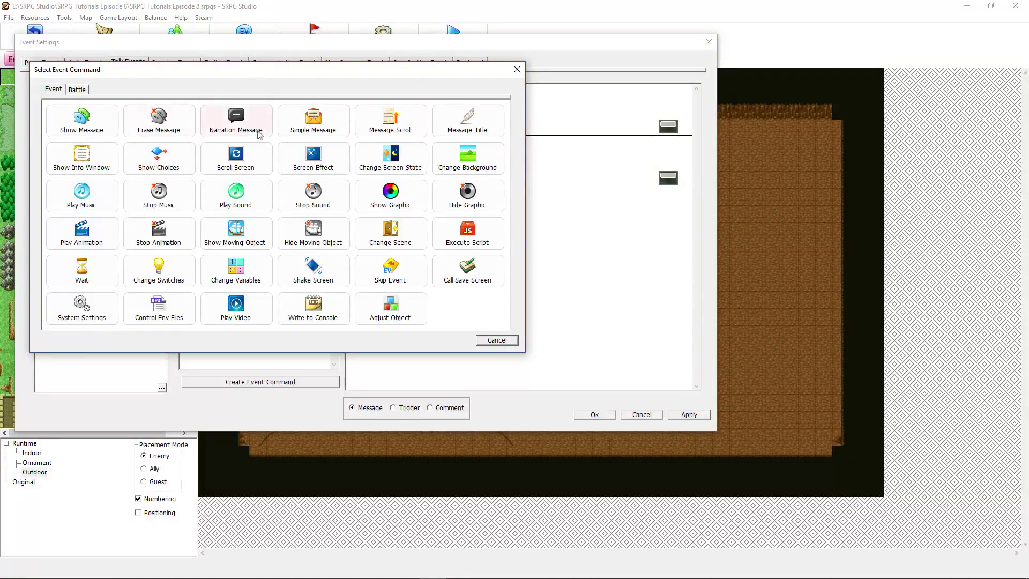
pyautogui.click(74, 124)
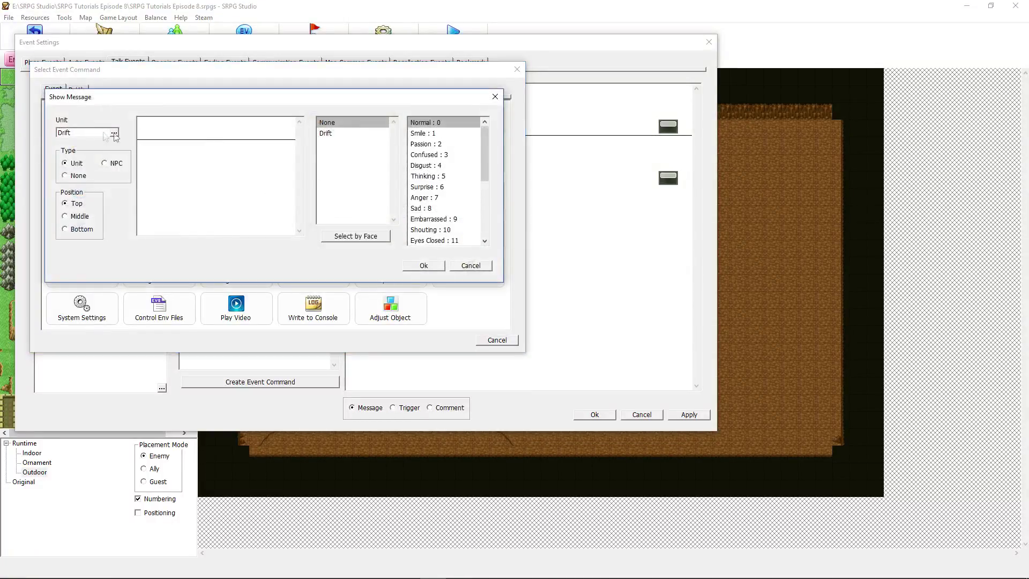
pyautogui.click(368, 236)
pyautogui.click(316, 374)
pyautogui.click(65, 229)
pyautogui.click(423, 266)
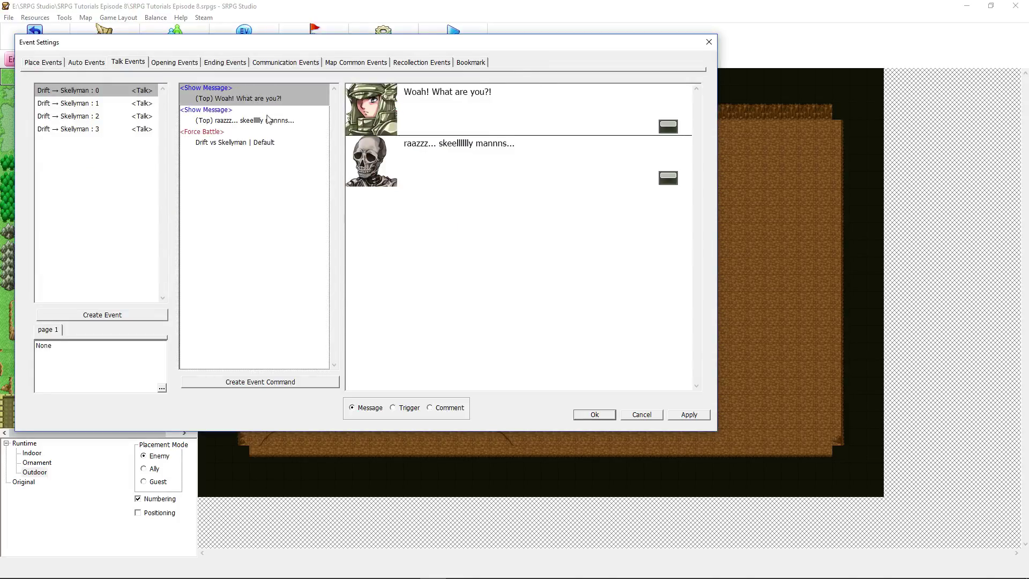
# Move the skeleton's reply message to Bottom and review the Force Battle settings
pyautogui.doubleClick(270, 120)
pyautogui.click(66, 202)
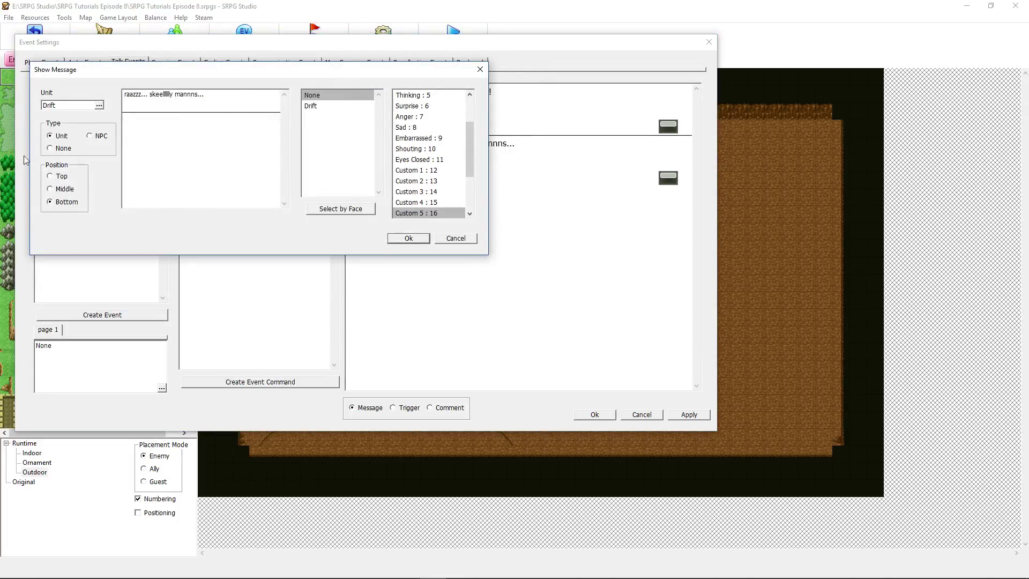
pyautogui.press('Return')
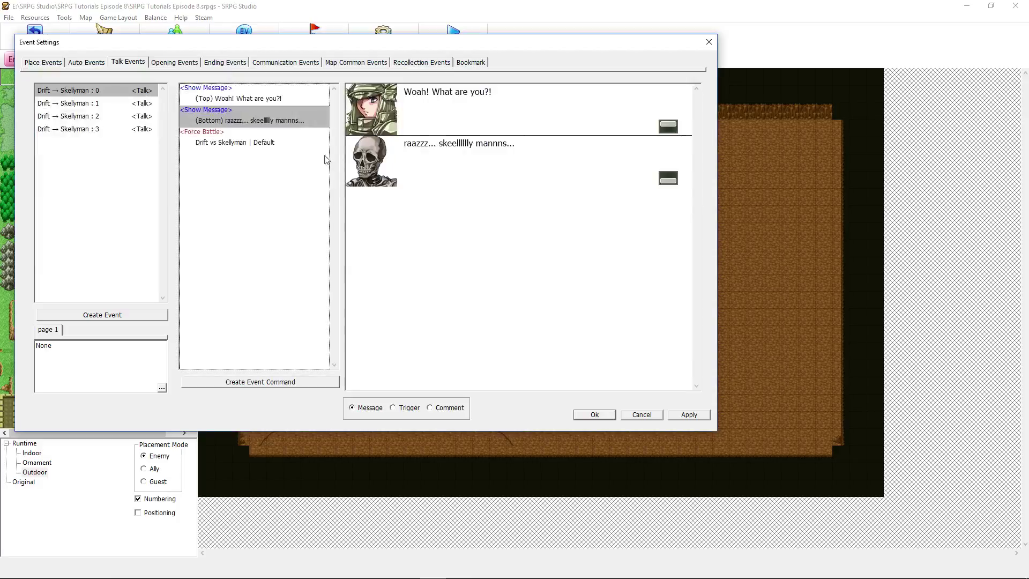
pyautogui.click(262, 141)
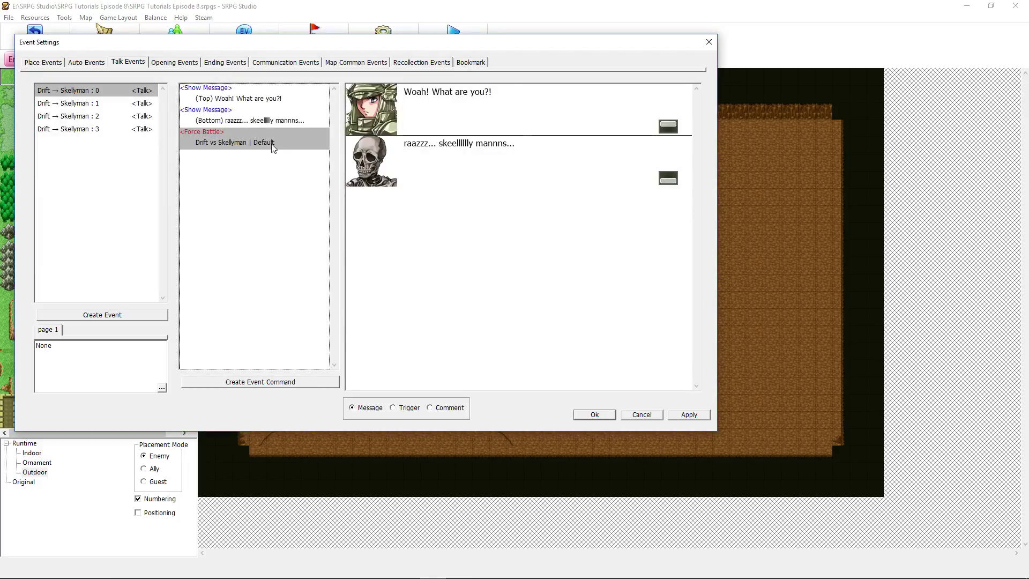
pyautogui.doubleClick(275, 144)
pyautogui.click(169, 254)
pyautogui.click(260, 382)
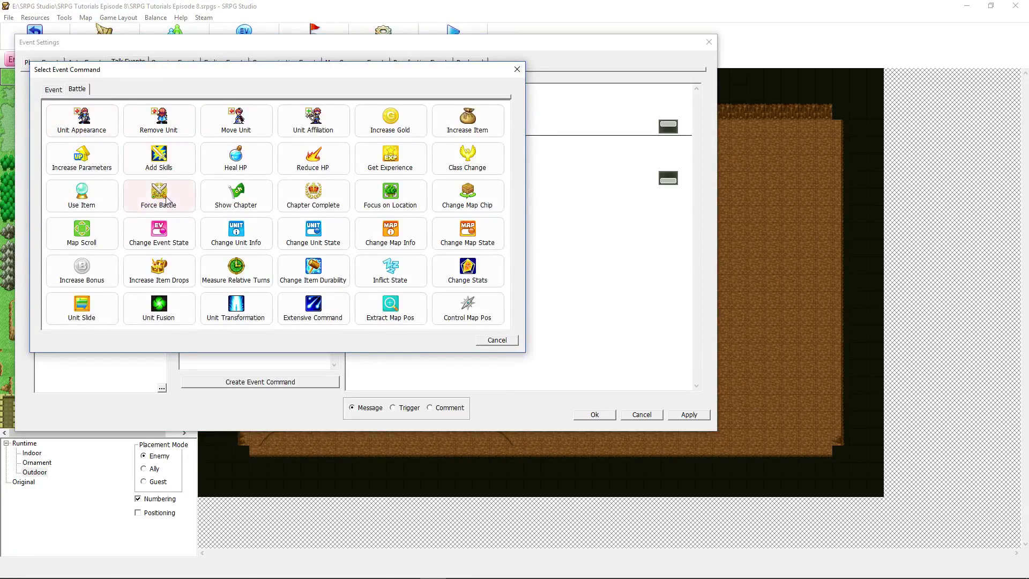
# Confirm the Force Battle as Drift versus Skellyman with Default battle type, then select event Drift → Skellyman : 1
pyautogui.click(497, 339)
pyautogui.doubleClick(231, 143)
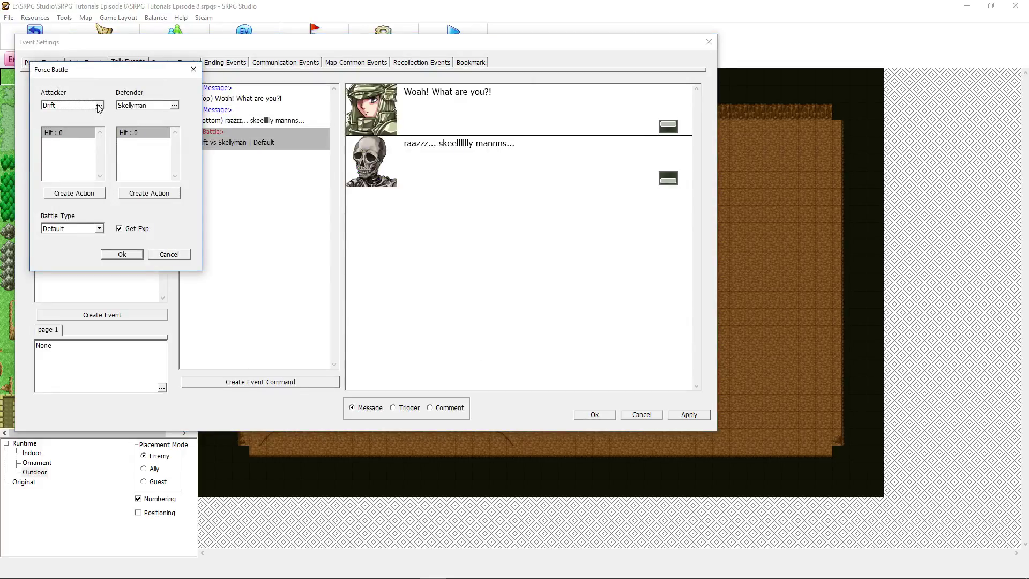
pyautogui.click(174, 105)
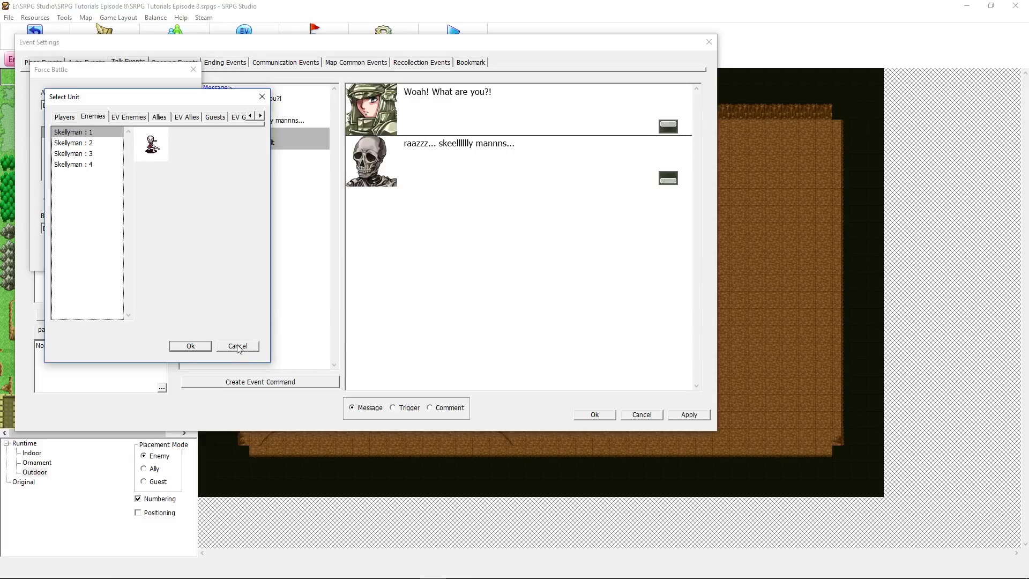
pyautogui.click(190, 346)
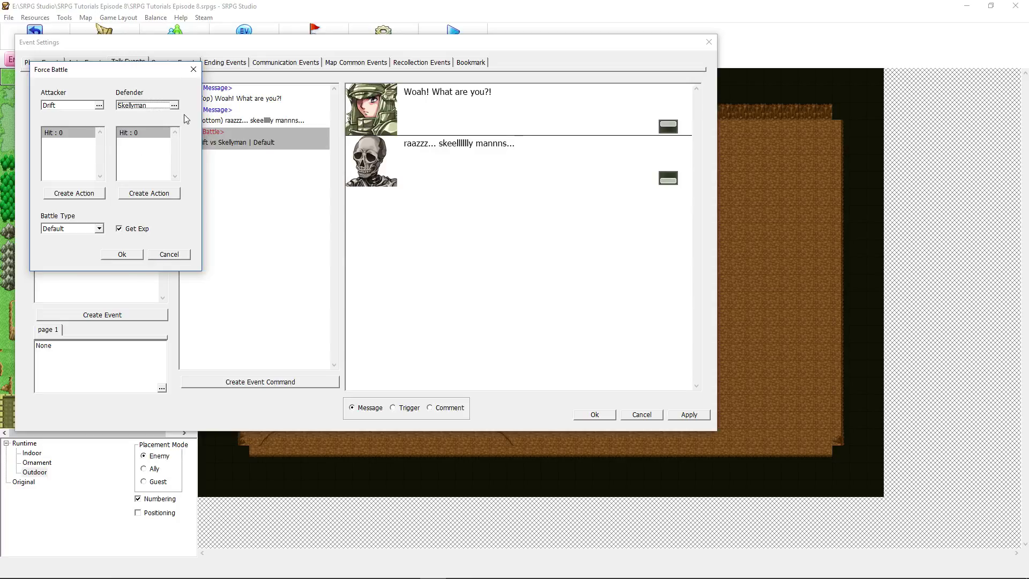
pyautogui.click(72, 135)
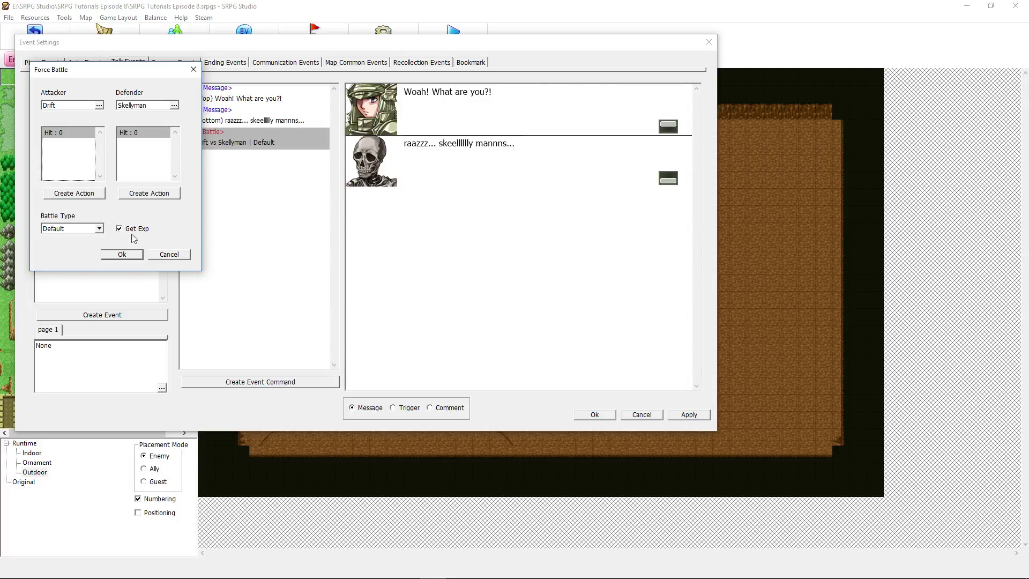
pyautogui.click(100, 229)
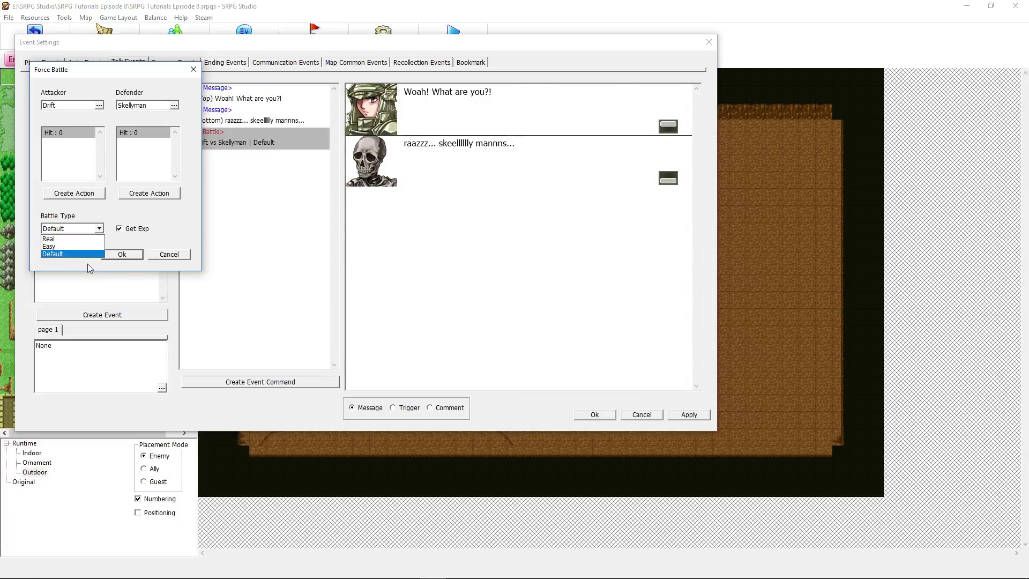
pyautogui.click(83, 254)
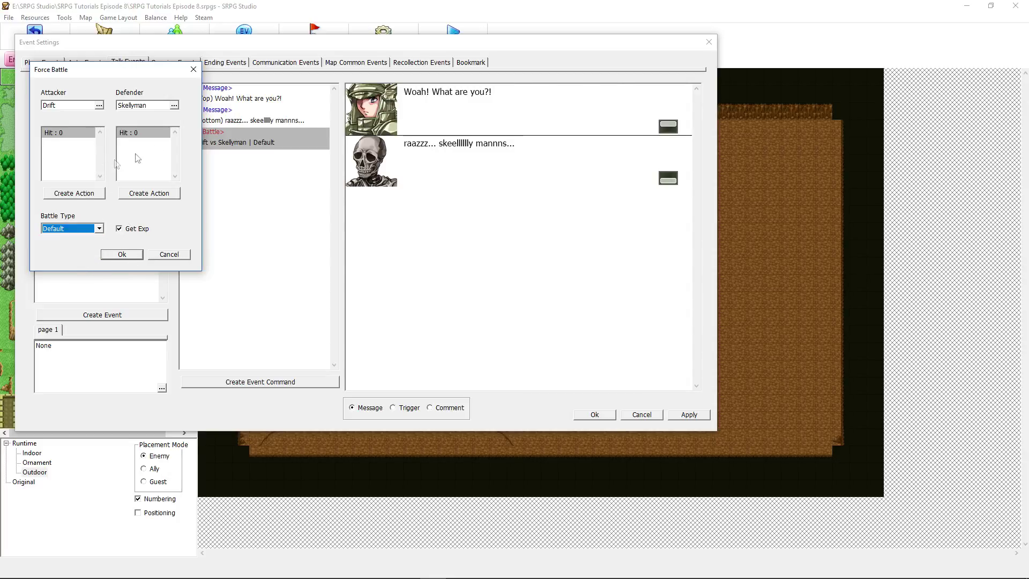
pyautogui.click(117, 255)
pyautogui.click(119, 104)
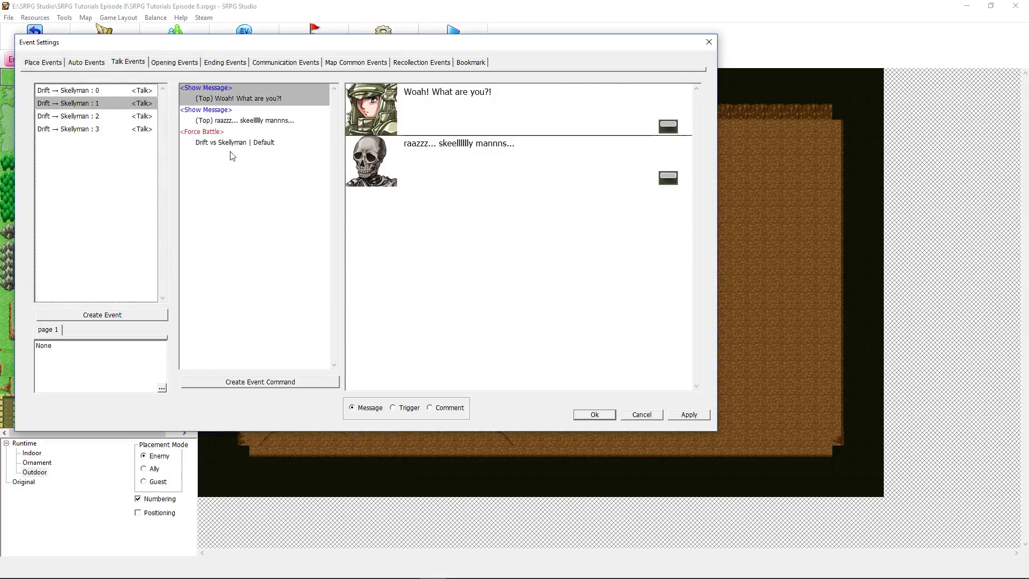
# In event 1, move the skeleton's reply to Bottom and set the Force Battle defender to Skellyman : 2
pyautogui.doubleClick(211, 119)
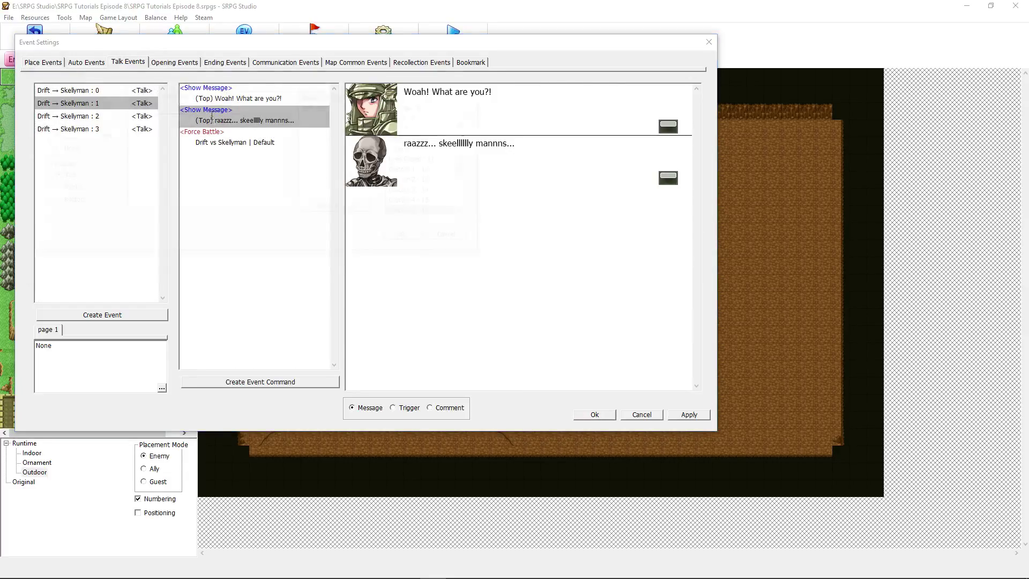
pyautogui.click(61, 204)
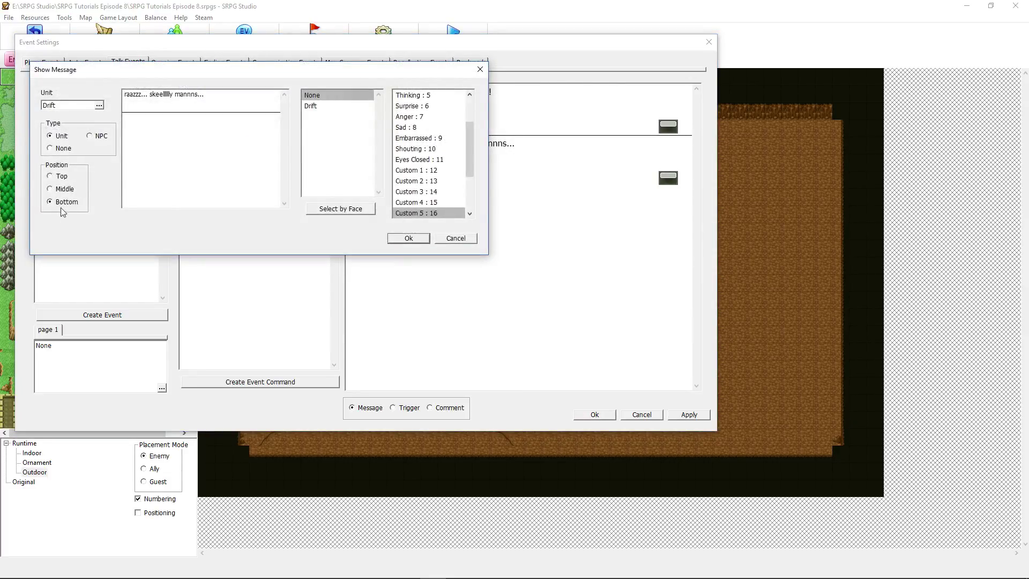
pyautogui.click(403, 239)
pyautogui.doubleClick(231, 136)
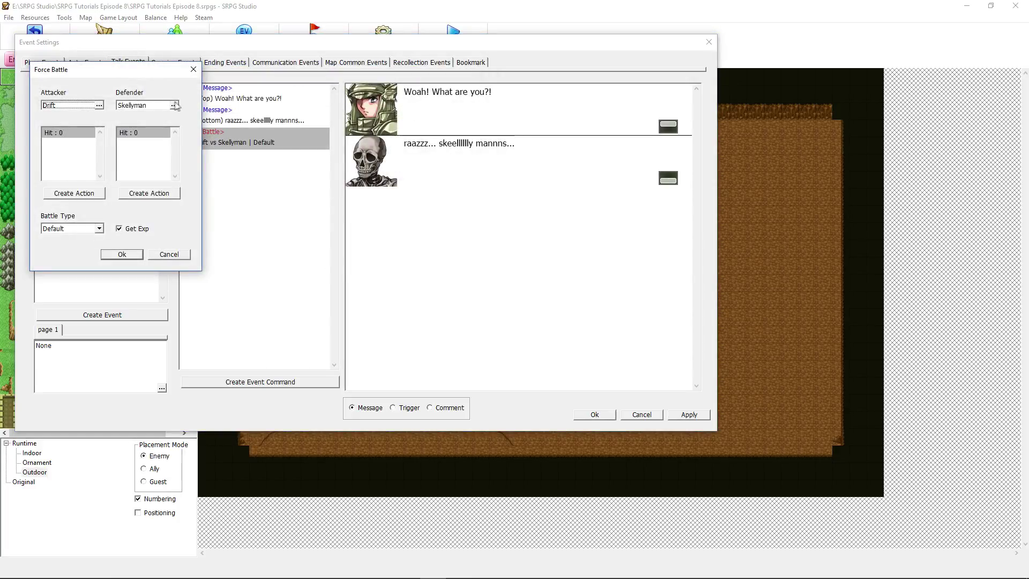
pyautogui.click(177, 105)
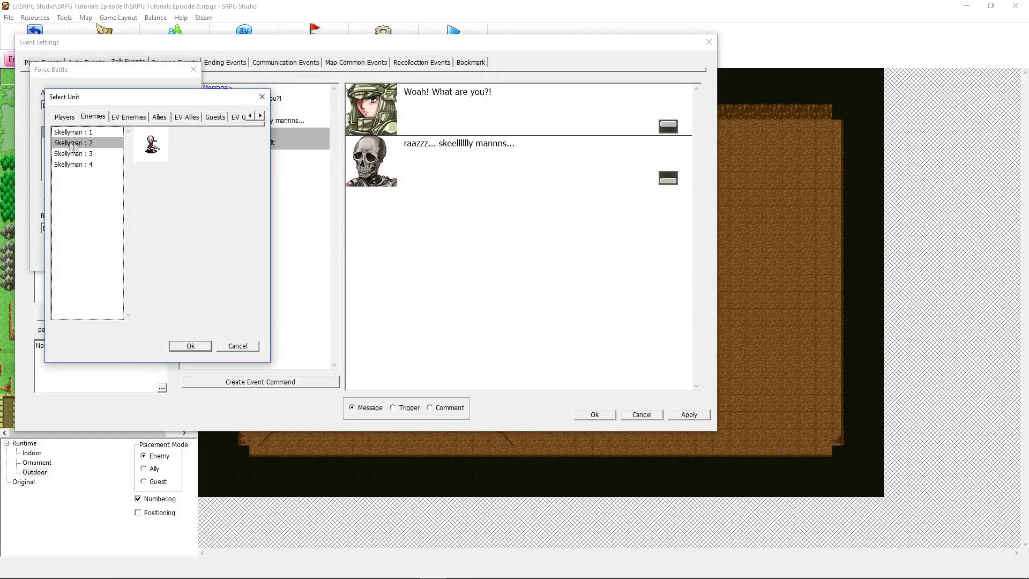
pyautogui.click(194, 347)
pyautogui.click(123, 255)
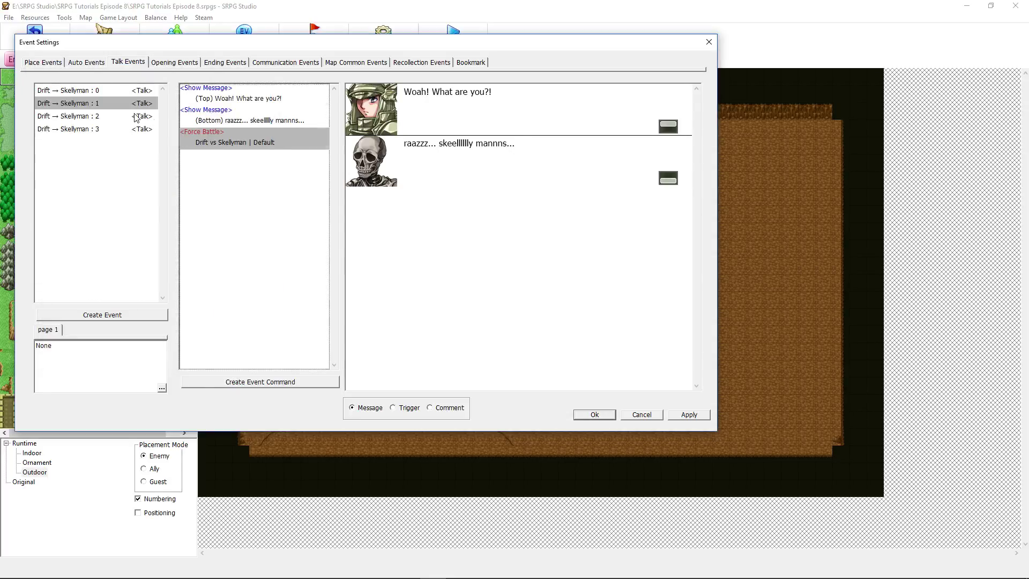
# In event 2, move the reply to Bottom and set the Force Battle defender to Skellyman : 3
pyautogui.doubleClick(248, 121)
pyautogui.click(63, 203)
pyautogui.press('Return')
pyautogui.doubleClick(236, 142)
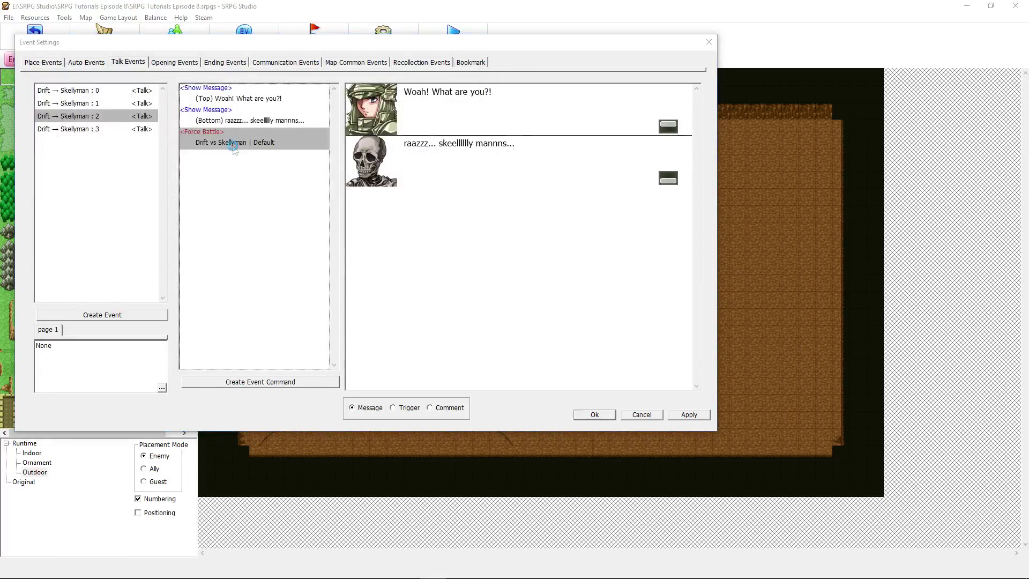
pyautogui.click(99, 105)
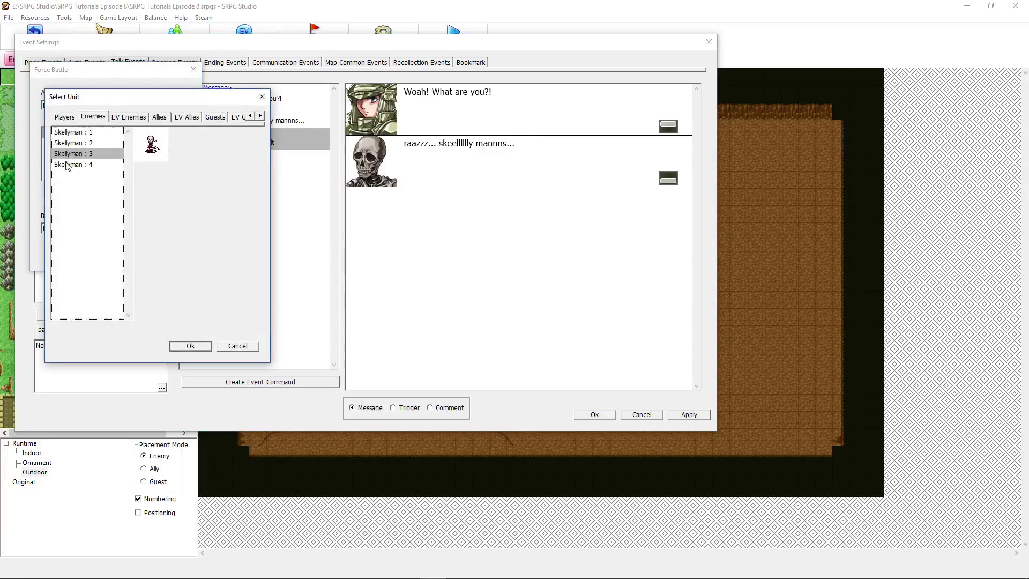
pyautogui.click(194, 347)
pyautogui.click(122, 254)
# Set this event's Talk Target destination to its Skellyman
pyautogui.doubleClick(68, 116)
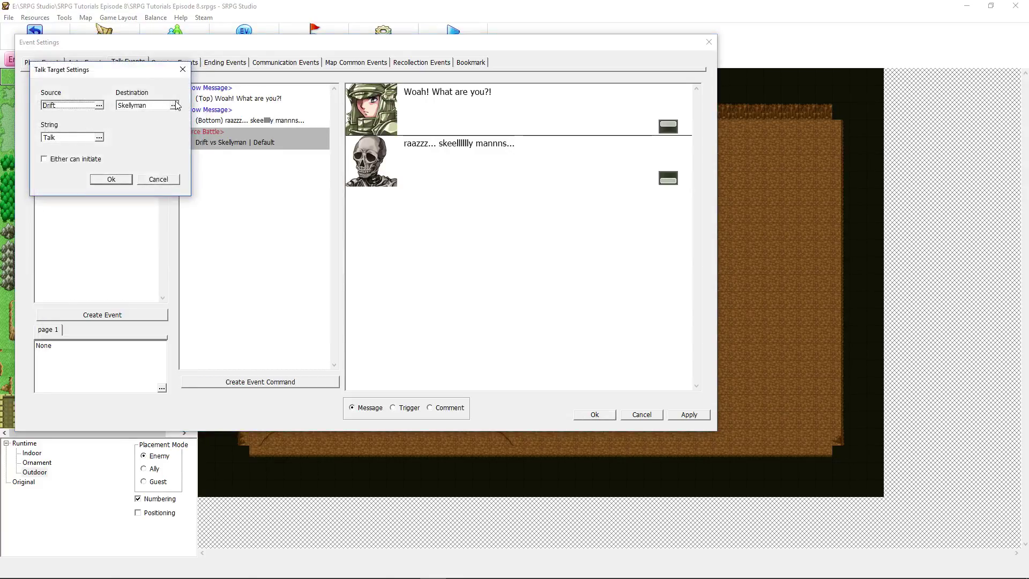
pyautogui.click(146, 104)
pyautogui.click(191, 345)
pyautogui.click(111, 179)
# Set the last talk event's Talk Target destination to Skellyman : 4
pyautogui.doubleClick(52, 133)
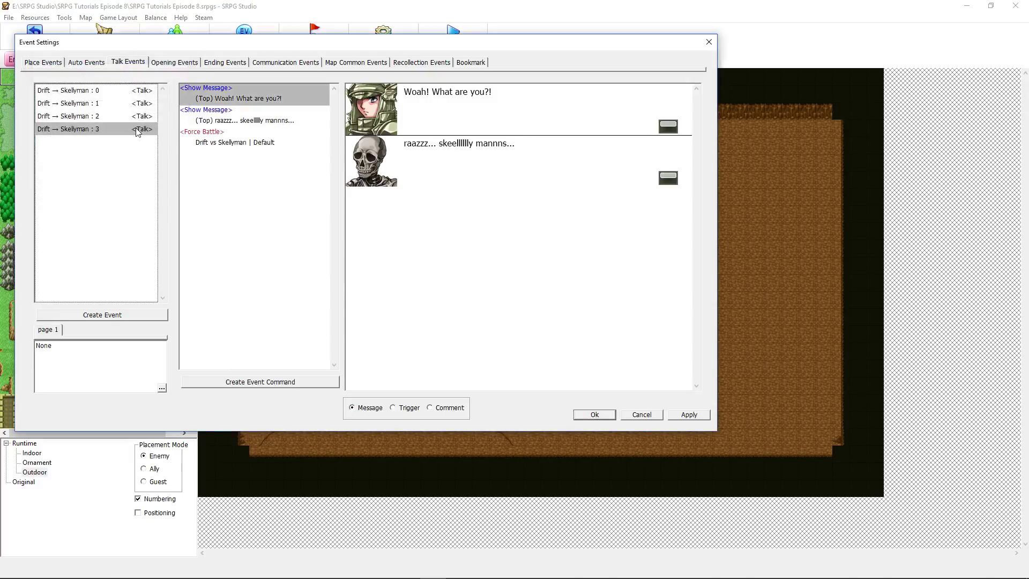
pyautogui.click(172, 105)
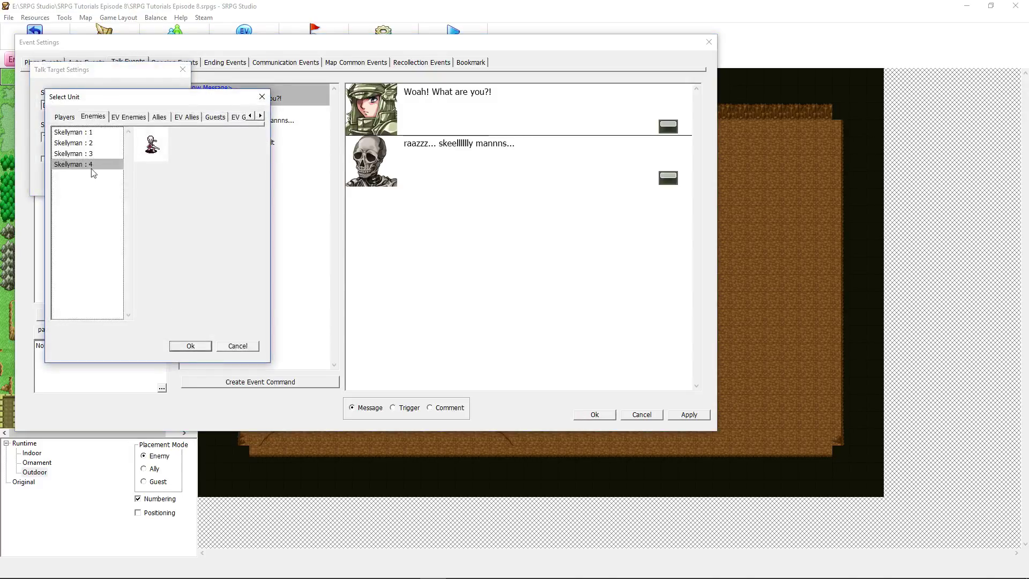
pyautogui.click(190, 346)
pyautogui.click(111, 178)
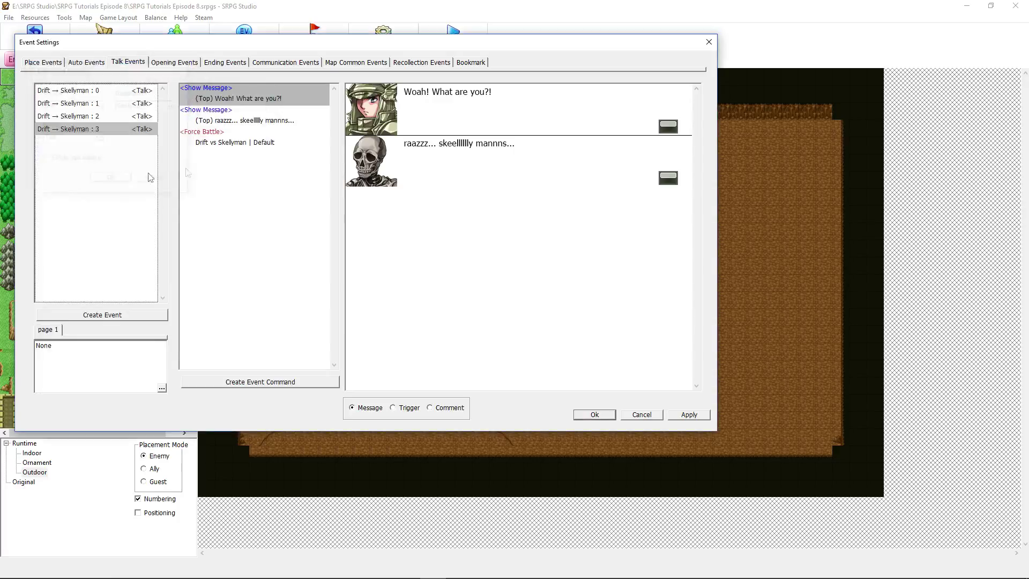
# Move its skeleton reply to Bottom, make Skellyman : 4 the Force Battle defender, and apply
pyautogui.click(251, 142)
pyautogui.doubleClick(244, 119)
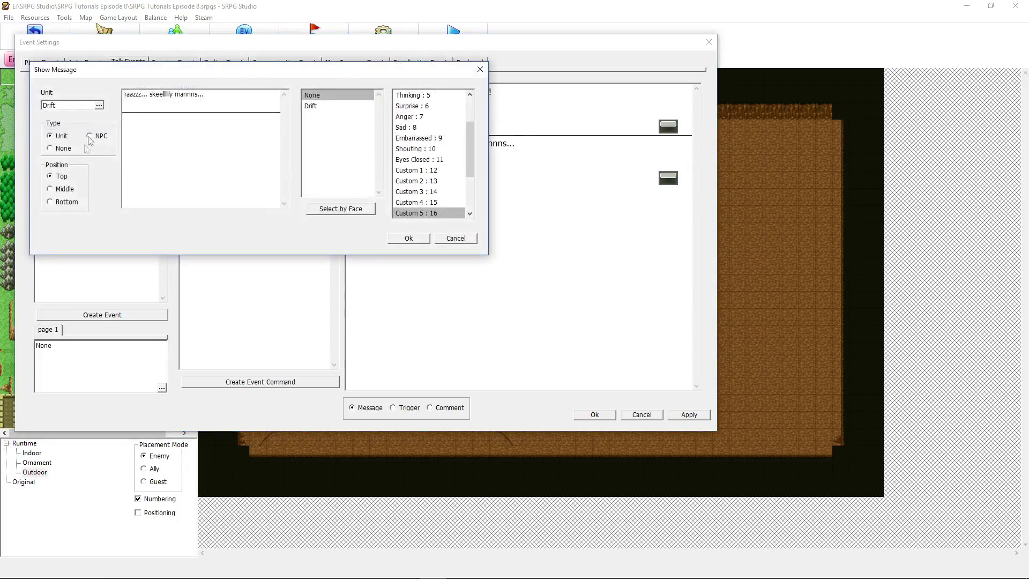
pyautogui.click(65, 203)
pyautogui.click(410, 239)
pyautogui.doubleClick(251, 142)
pyautogui.click(174, 105)
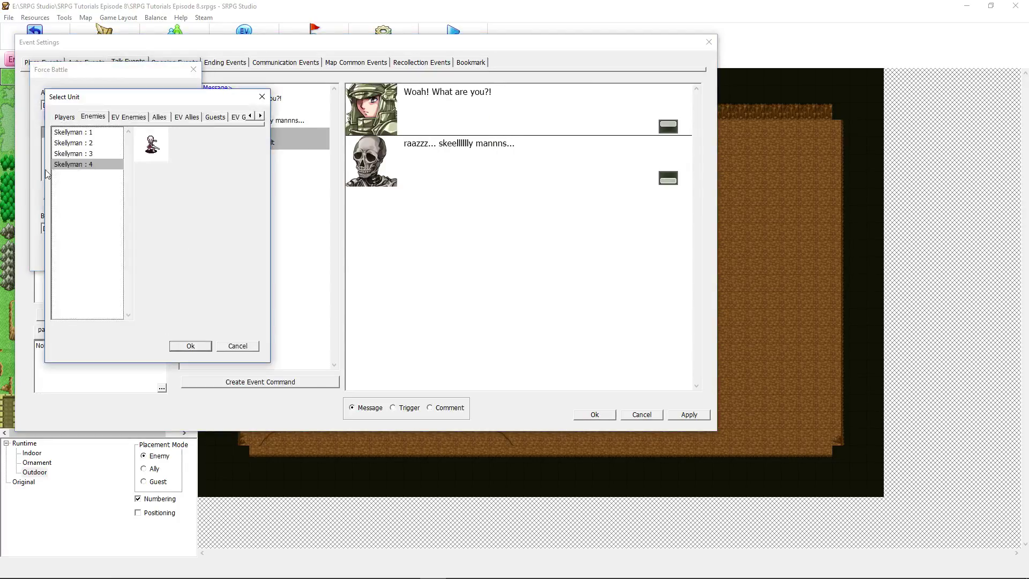
pyautogui.click(190, 344)
pyautogui.click(129, 256)
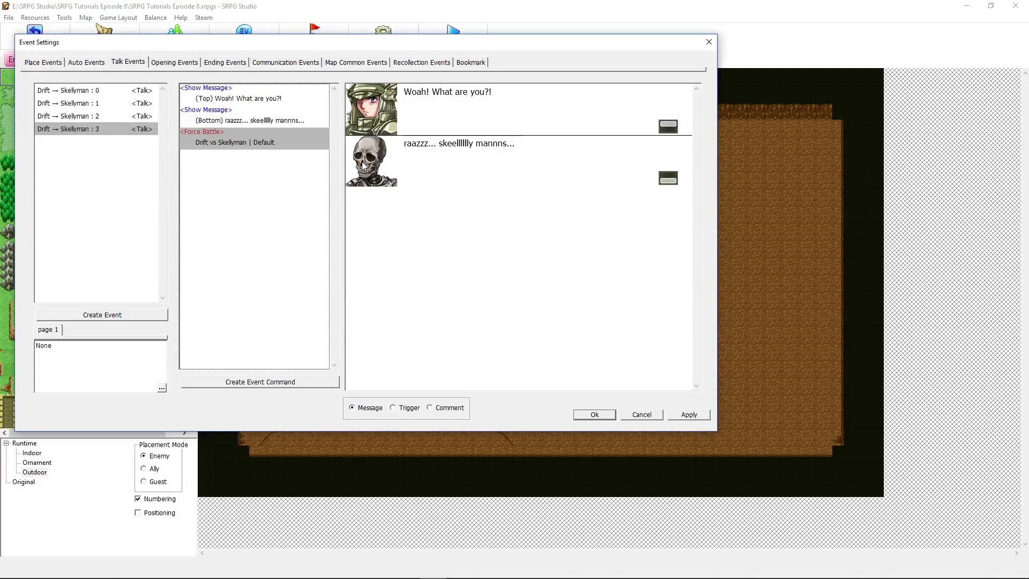
pyautogui.click(592, 415)
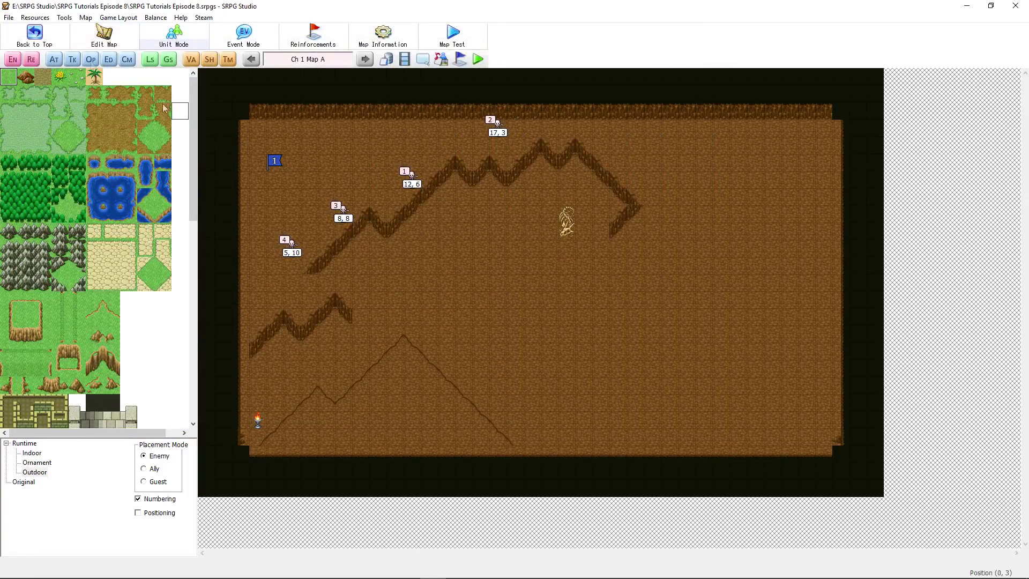